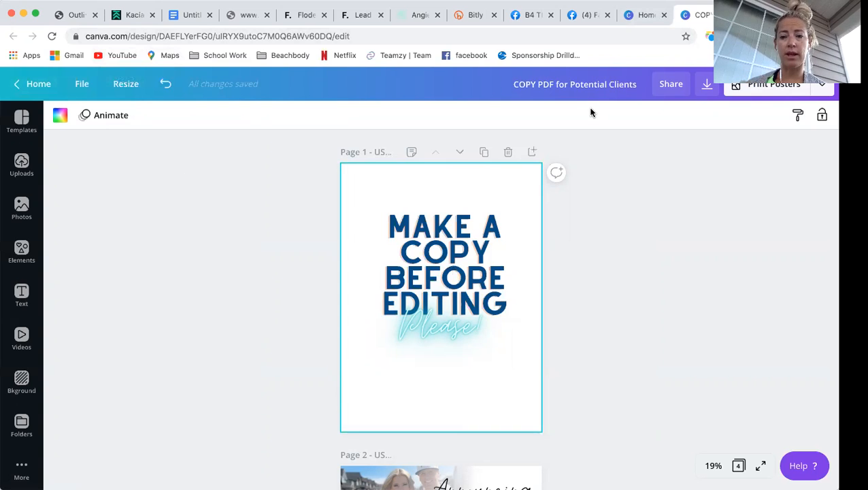
- Make a copy of the template, opening 'Copy of Info Sheet for Clients' in a new tab
{"action": "left_click", "coordinate": [82, 85]}
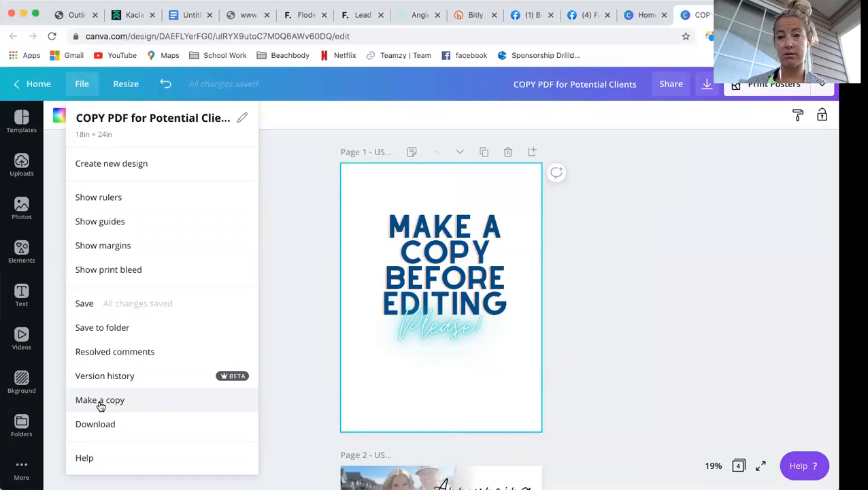
{"action": "left_click", "coordinate": [100, 402]}
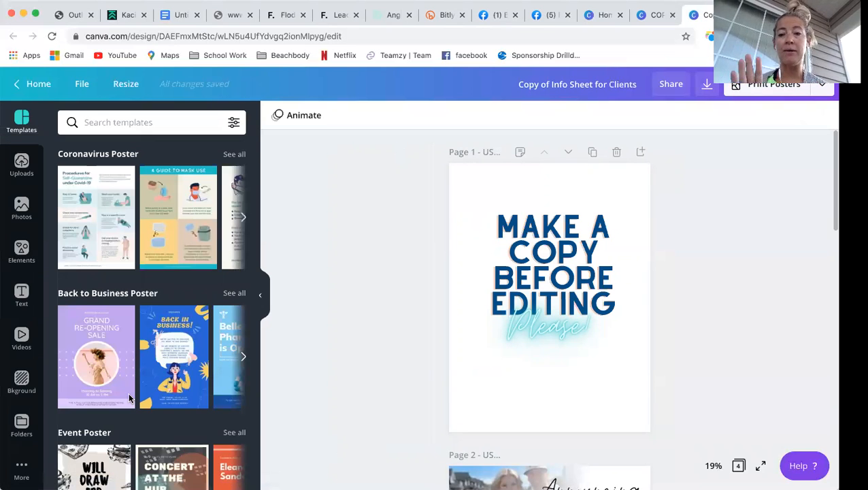
- Retitle the copy as the coach's name followed by '- Cilent Info page'
{"action": "left_click", "coordinate": [573, 84]}
{"action": "triple_click", "coordinate": [574, 84]}
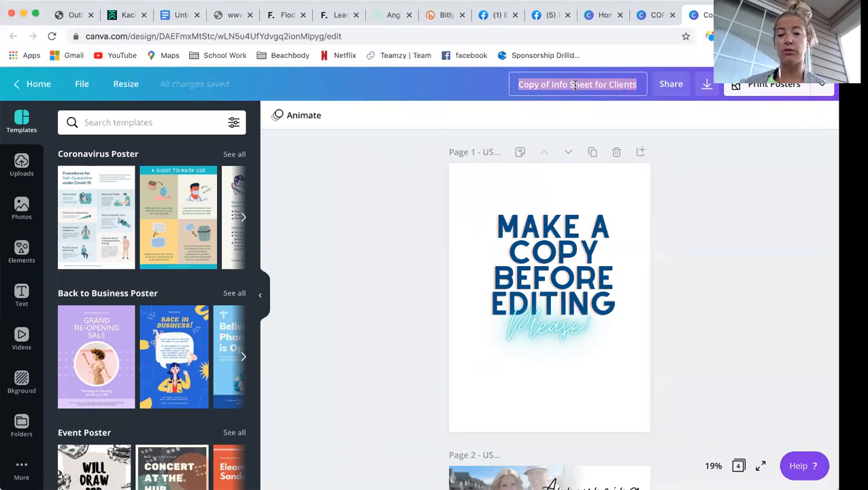
{"action": "type", "text": "C"}
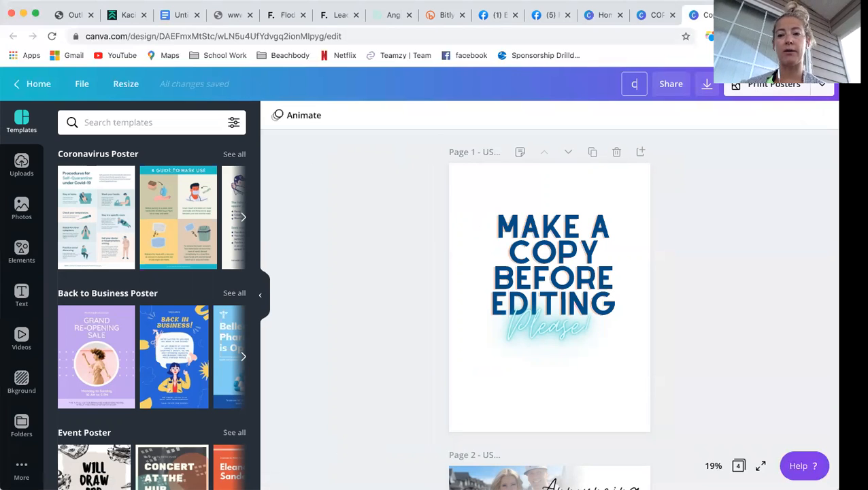
{"action": "type", "text": "halene's Copy of"}
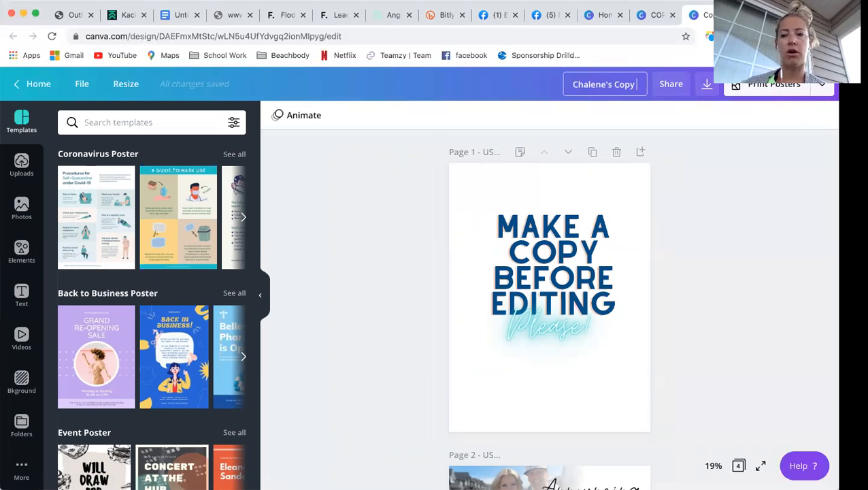
{"action": "key", "text": "BackSpace"}
{"action": "key", "text": "BackSpace"}
{"action": "key", "text": "BackSpace"}
{"action": "key", "text": "BackSpace"}
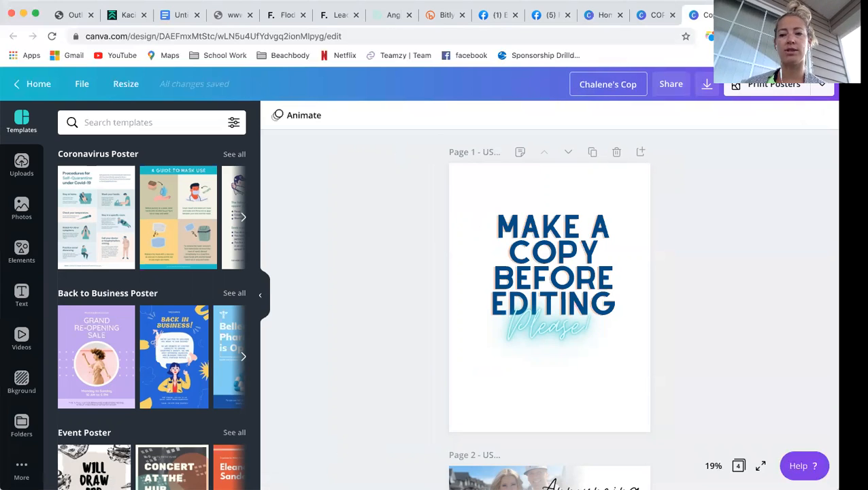
{"action": "key", "text": "BackSpace"}
{"action": "key", "text": "BackSpace"}
{"action": "key", "text": "BackSpace"}
{"action": "type", "text": "- Cilent Info page"}
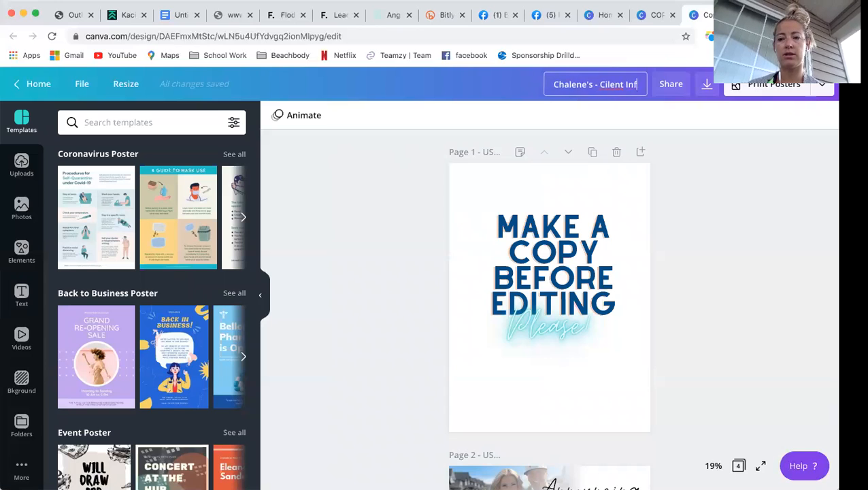
{"action": "left_click", "coordinate": [687, 211]}
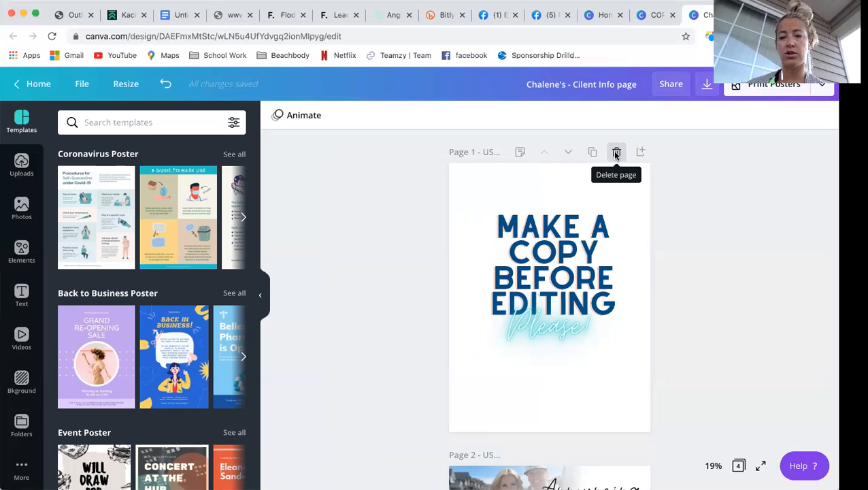
- Delete the MAKE A COPY BEFORE EDITING page, then switch back to the original template
{"action": "left_click", "coordinate": [616, 153]}
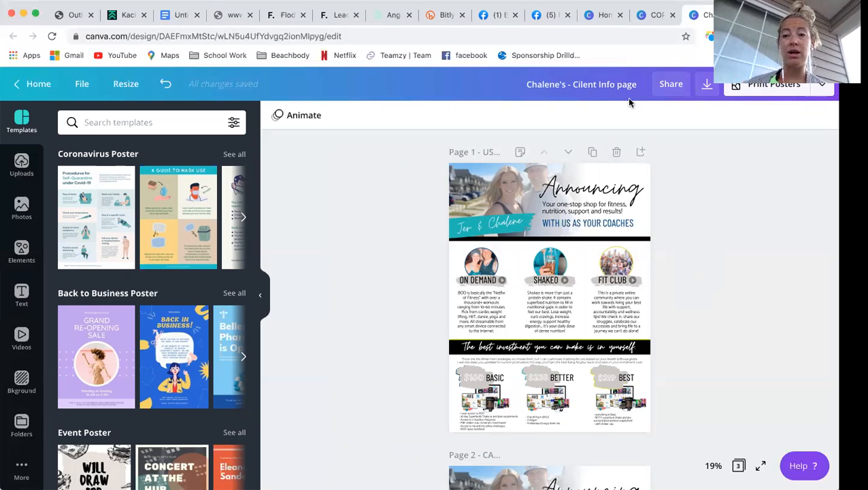
{"action": "left_click", "coordinate": [652, 13]}
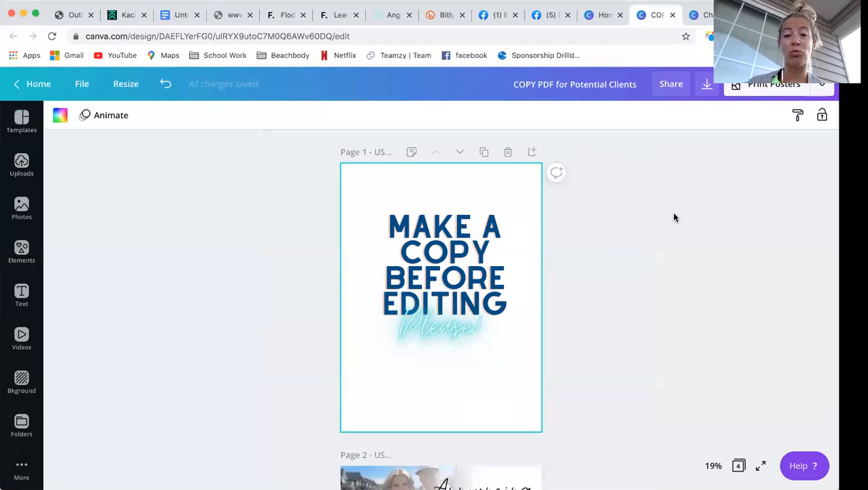
- Scroll through the original template, then return to the renamed three-page copy
{"action": "scroll", "coordinate": [460, 439], "scroll_direction": "down", "scroll_amount": 1}
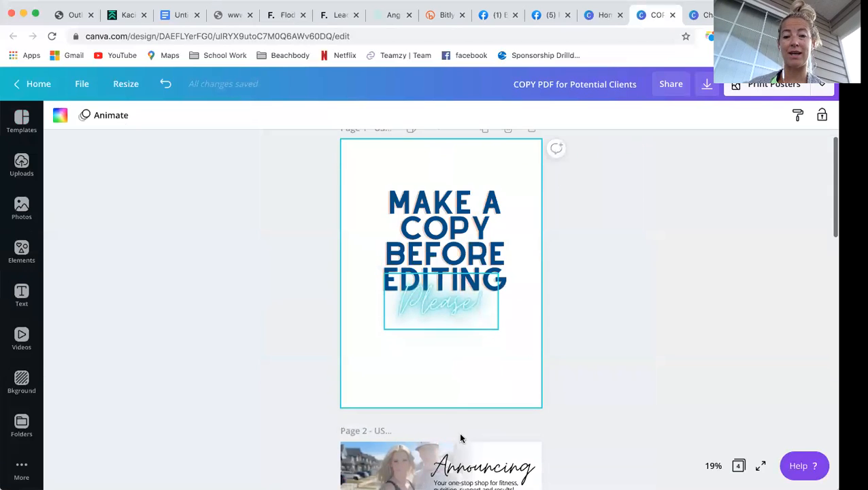
{"action": "scroll", "coordinate": [443, 321], "scroll_direction": "down", "scroll_amount": 3}
{"action": "scroll", "coordinate": [476, 324], "scroll_direction": "down", "scroll_amount": 3}
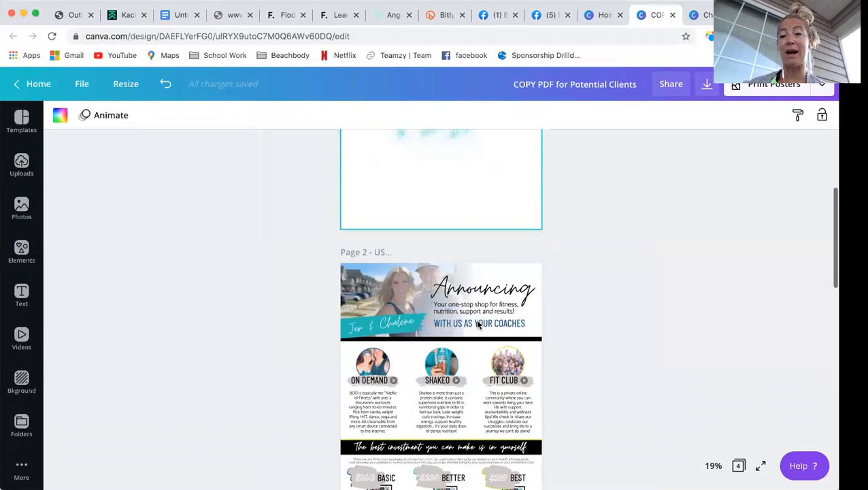
{"action": "scroll", "coordinate": [477, 324], "scroll_direction": "up", "scroll_amount": 5}
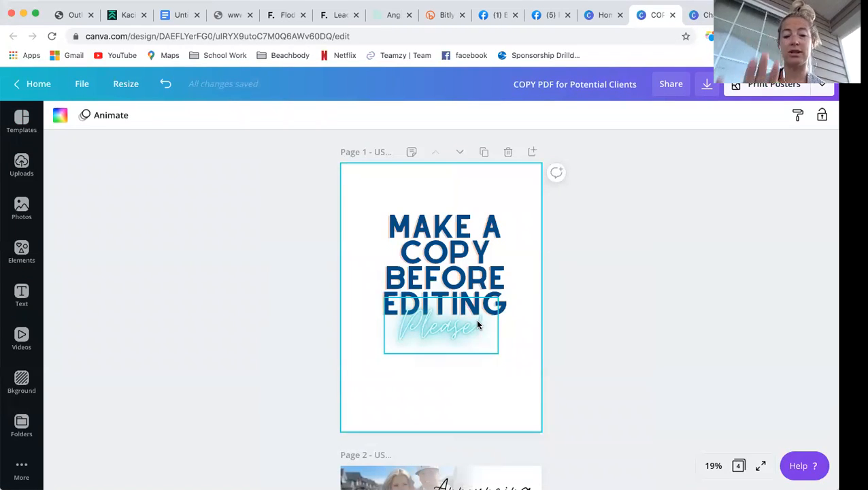
{"action": "left_click", "coordinate": [707, 14]}
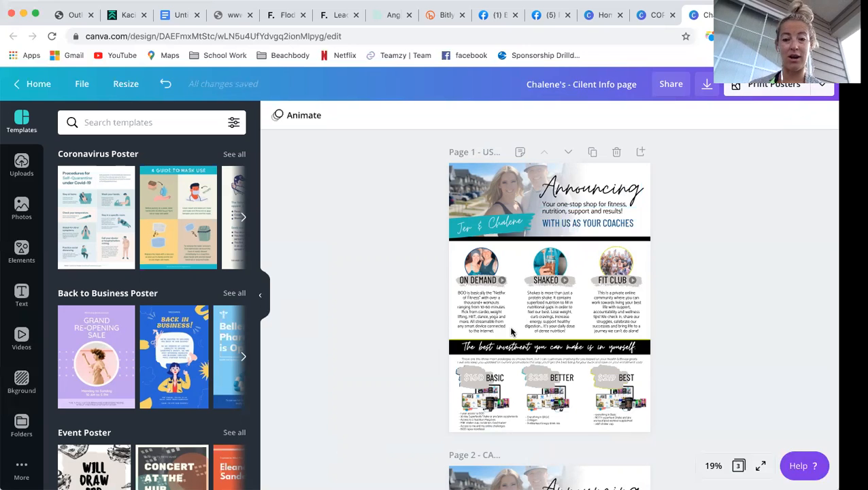
{"action": "scroll", "coordinate": [511, 331], "scroll_direction": "down", "scroll_amount": 3}
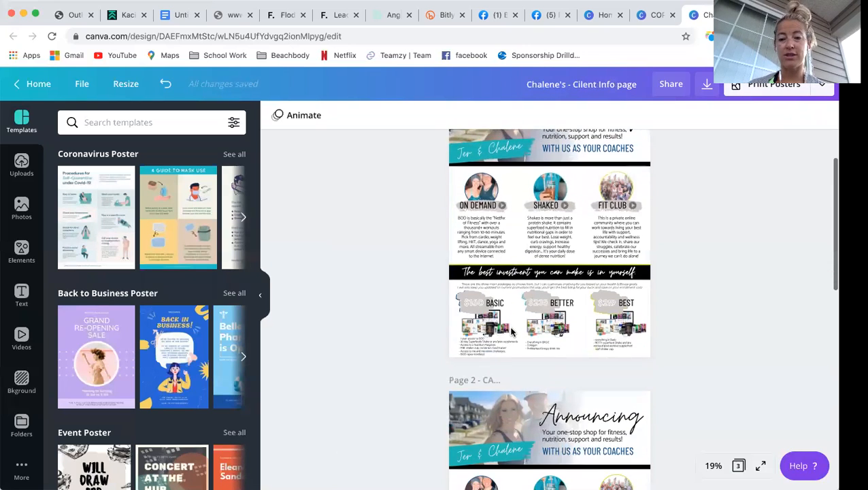
{"action": "scroll", "coordinate": [511, 332], "scroll_direction": "down", "scroll_amount": 1}
{"action": "scroll", "coordinate": [512, 331], "scroll_direction": "up", "scroll_amount": 4}
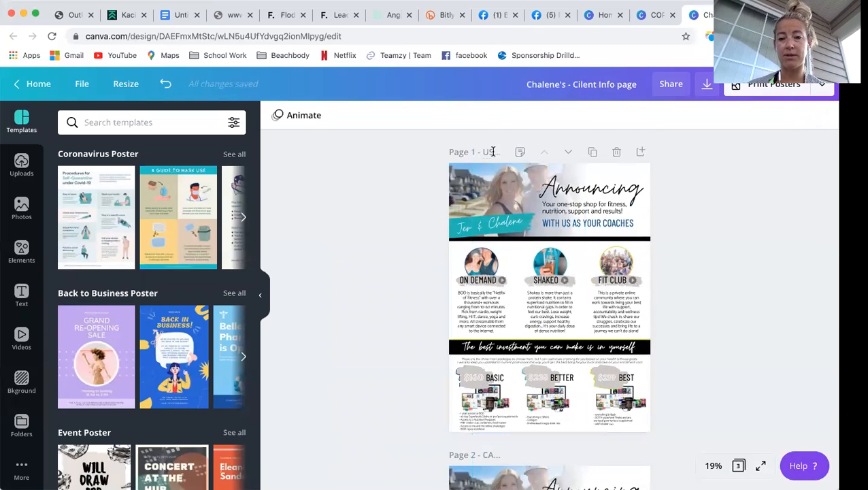
{"action": "scroll", "coordinate": [496, 355], "scroll_direction": "down", "scroll_amount": 3}
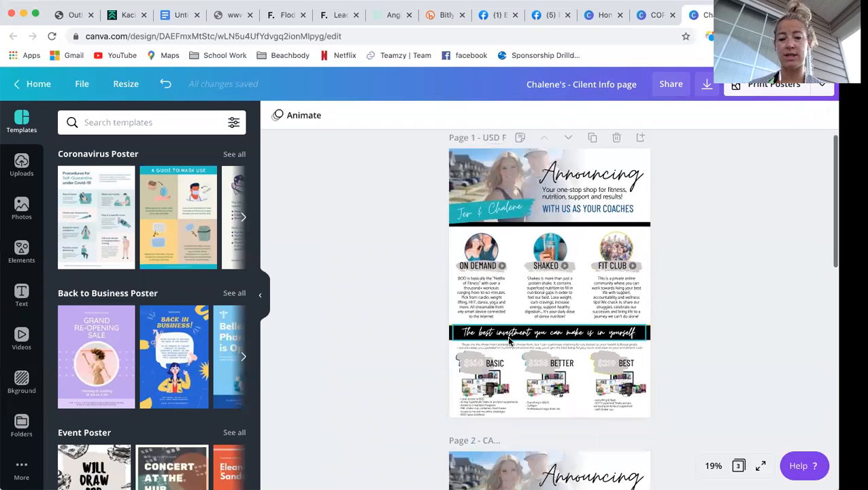
{"action": "left_click", "coordinate": [496, 352]}
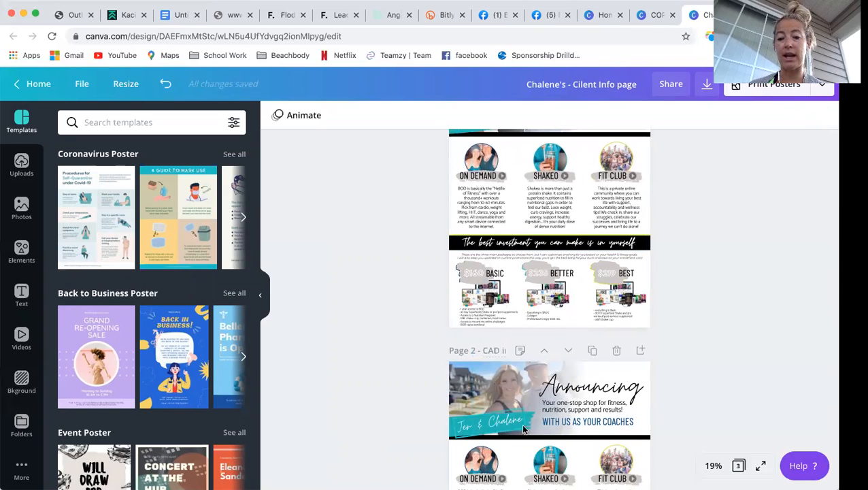
{"action": "scroll", "coordinate": [520, 423], "scroll_direction": "down", "scroll_amount": 1}
{"action": "scroll", "coordinate": [523, 427], "scroll_direction": "down", "scroll_amount": 5}
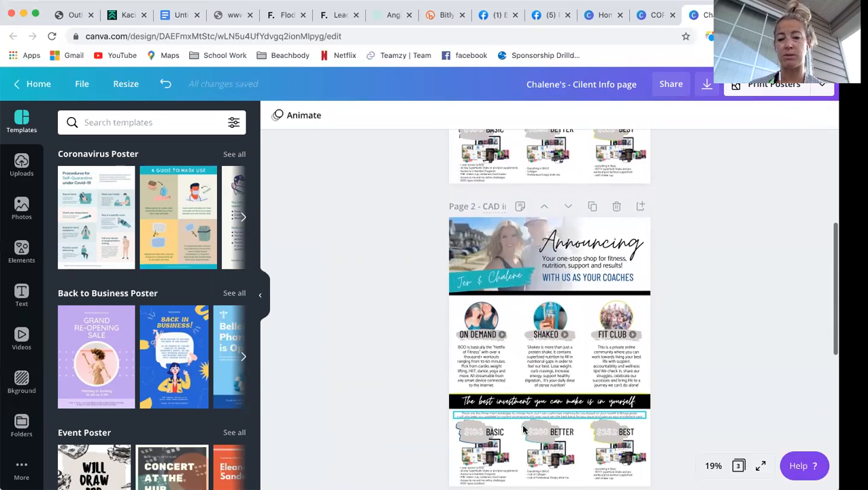
{"action": "scroll", "coordinate": [523, 429], "scroll_direction": "down", "scroll_amount": 5}
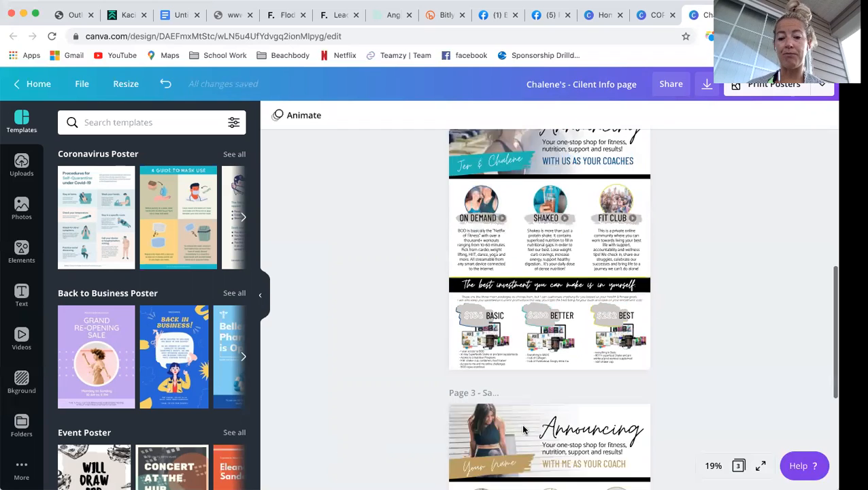
{"action": "scroll", "coordinate": [523, 428], "scroll_direction": "down", "scroll_amount": 5}
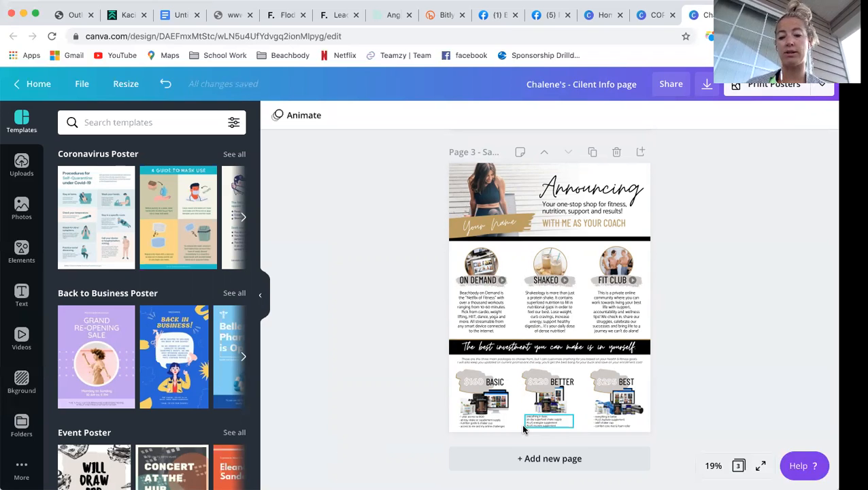
{"action": "scroll", "coordinate": [523, 429], "scroll_direction": "up", "scroll_amount": 10}
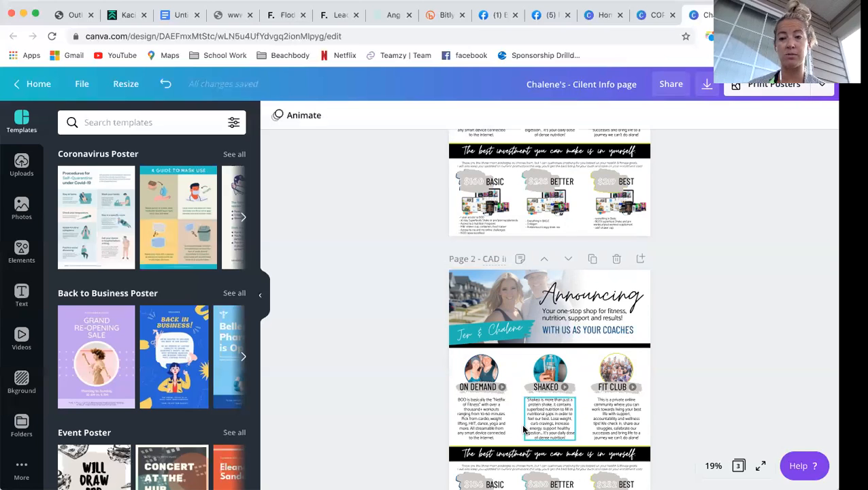
{"action": "scroll", "coordinate": [523, 429], "scroll_direction": "up", "scroll_amount": 3}
{"action": "scroll", "coordinate": [524, 429], "scroll_direction": "up", "scroll_amount": 1}
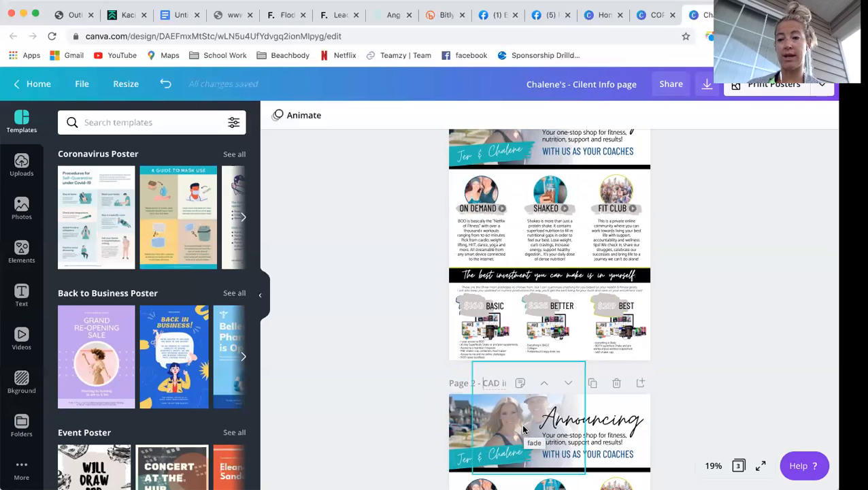
{"action": "scroll", "coordinate": [523, 428], "scroll_direction": "up", "scroll_amount": 2}
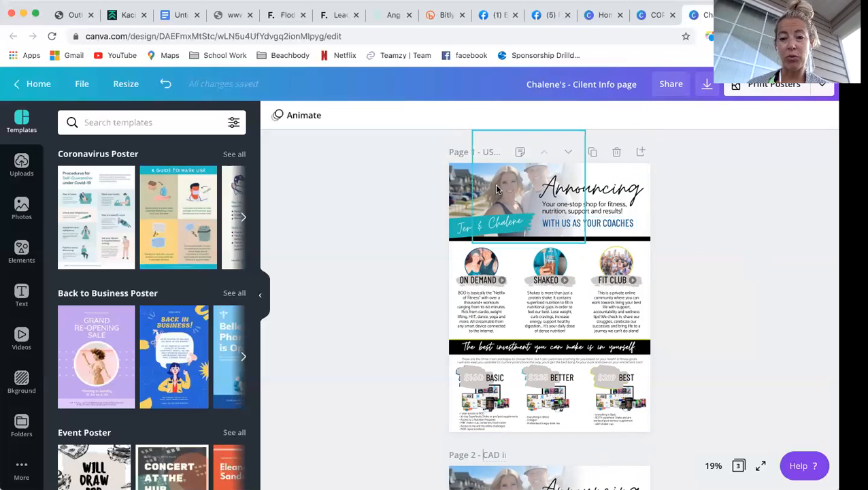
- Replace the page 1 header photo with the uploaded photo of the man in a cap
{"action": "left_click", "coordinate": [459, 191]}
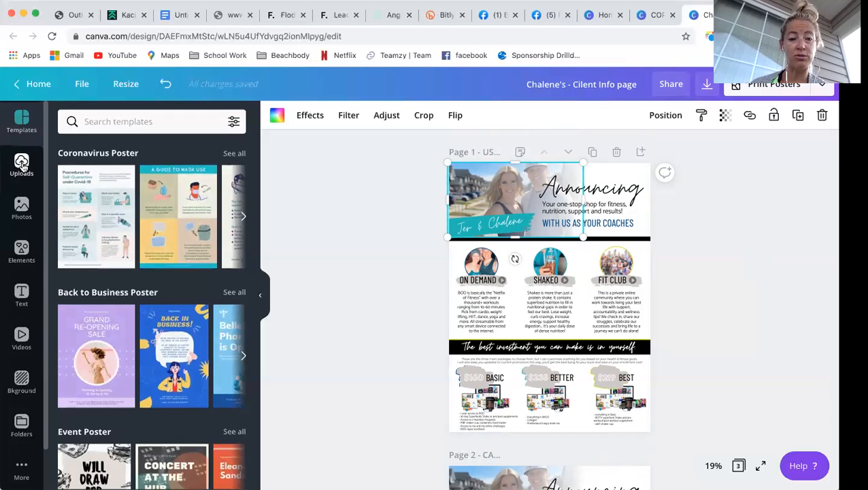
{"action": "left_click", "coordinate": [22, 165]}
{"action": "left_click", "coordinate": [158, 123]}
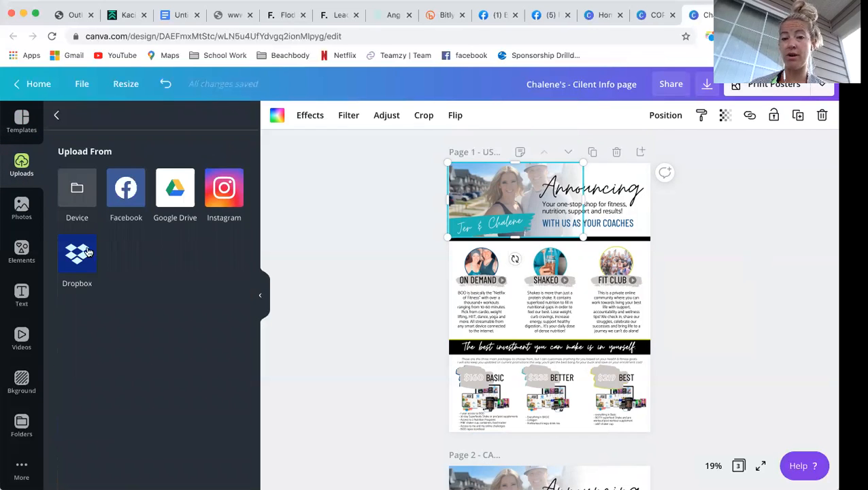
{"action": "left_click", "coordinate": [60, 116]}
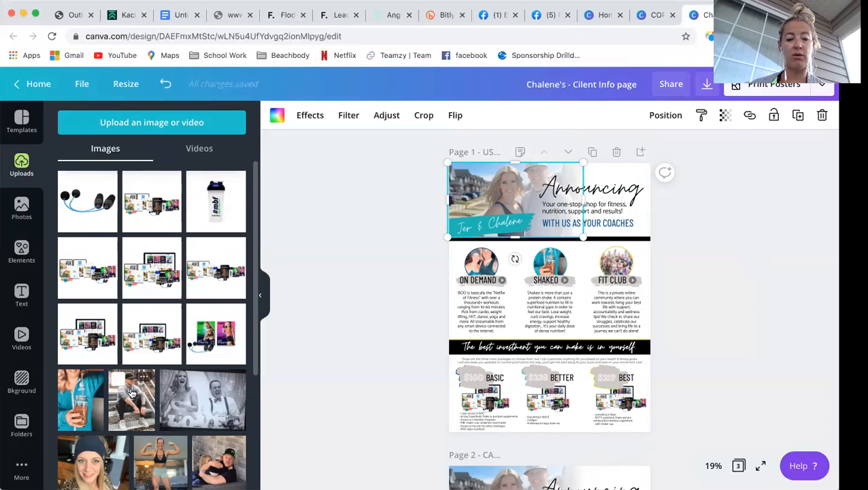
{"action": "left_click_drag", "start_coordinate": [126, 404], "coordinate": [450, 180]}
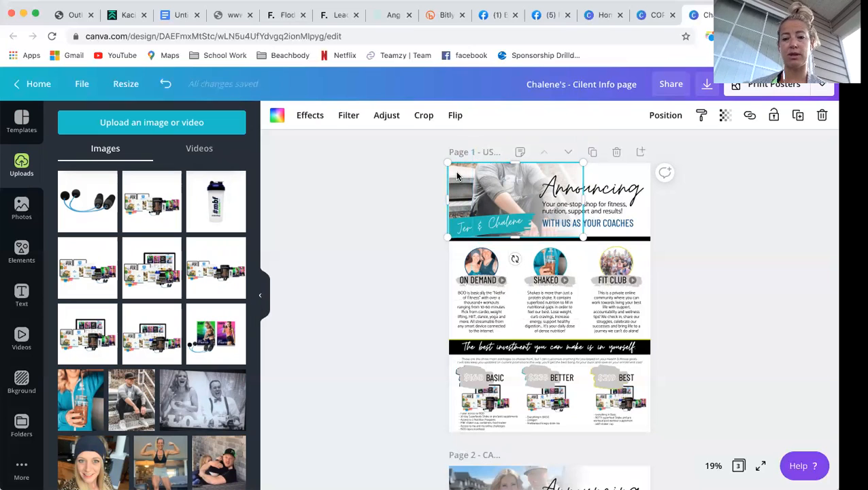
- Crop the header photo, shifting the image down so his face fits the frame
{"action": "double_click", "coordinate": [457, 177]}
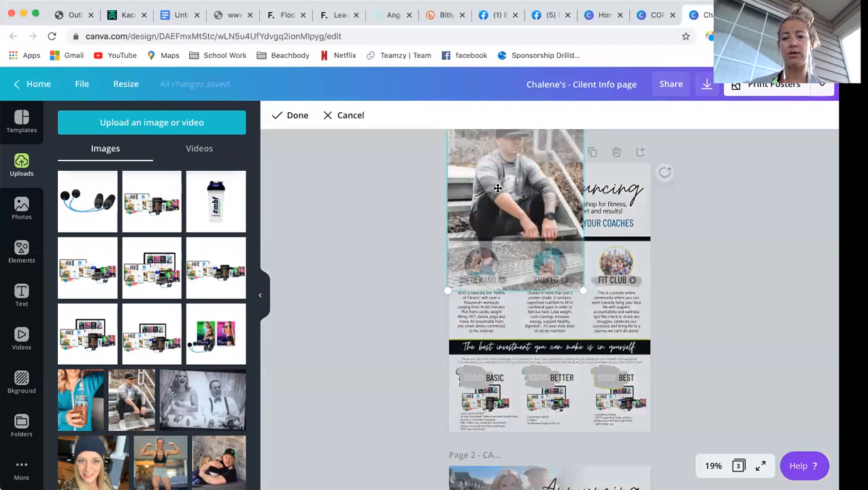
{"action": "left_click_drag", "start_coordinate": [489, 185], "coordinate": [491, 235]}
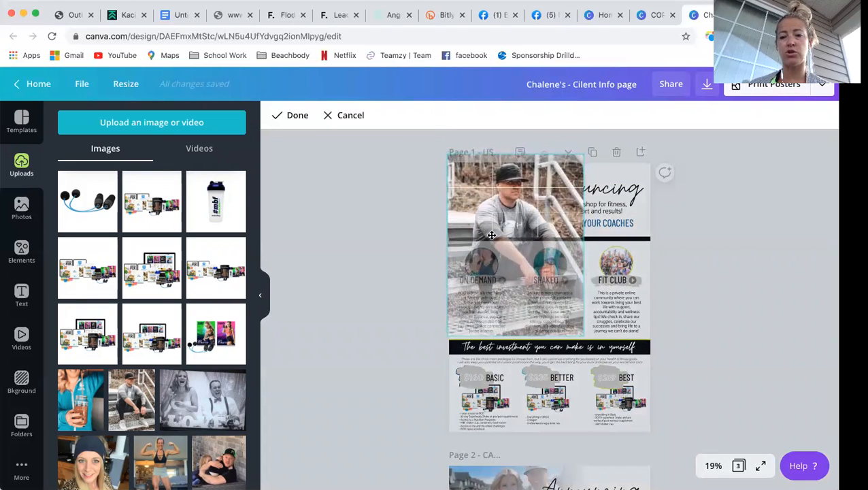
{"action": "left_click", "coordinate": [422, 199]}
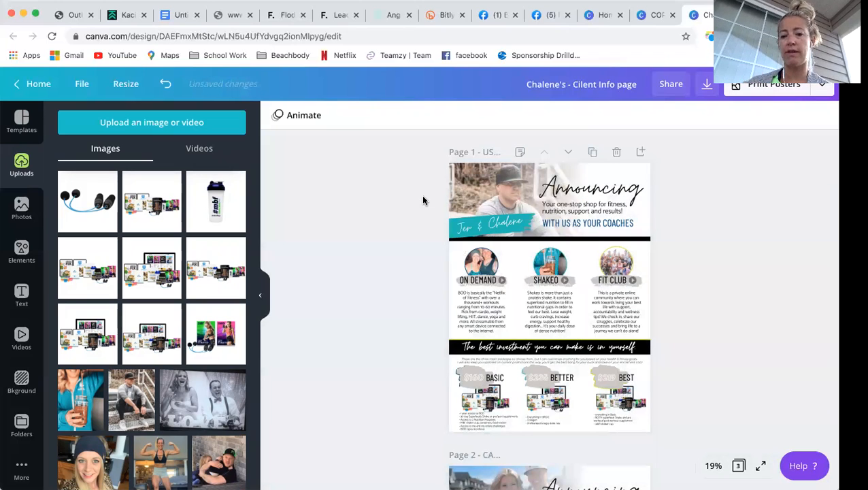
- Replace the two coaches' names on the banner with the coach's full name
{"action": "left_click", "coordinate": [479, 230]}
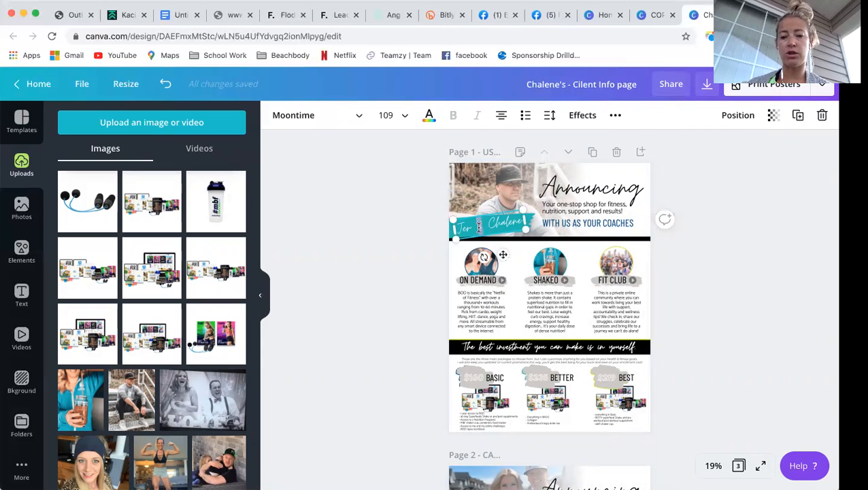
{"action": "double_click", "coordinate": [479, 228]}
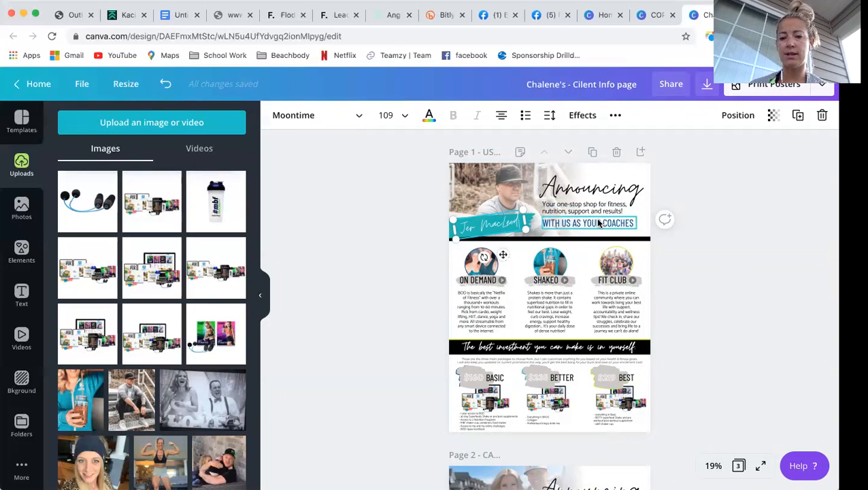
{"action": "left_click", "coordinate": [672, 189]}
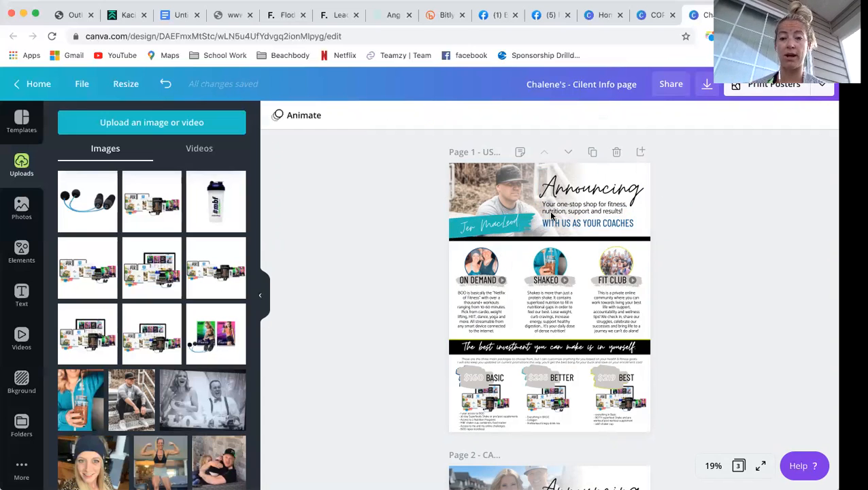
{"action": "left_click", "coordinate": [451, 224]}
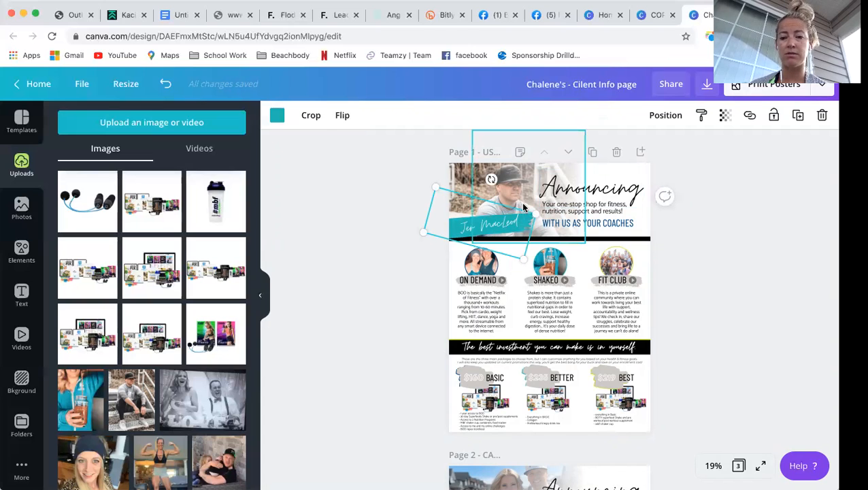
- Set the name banner shape to black (#000000) using a custom colour
{"action": "left_click", "coordinate": [276, 117]}
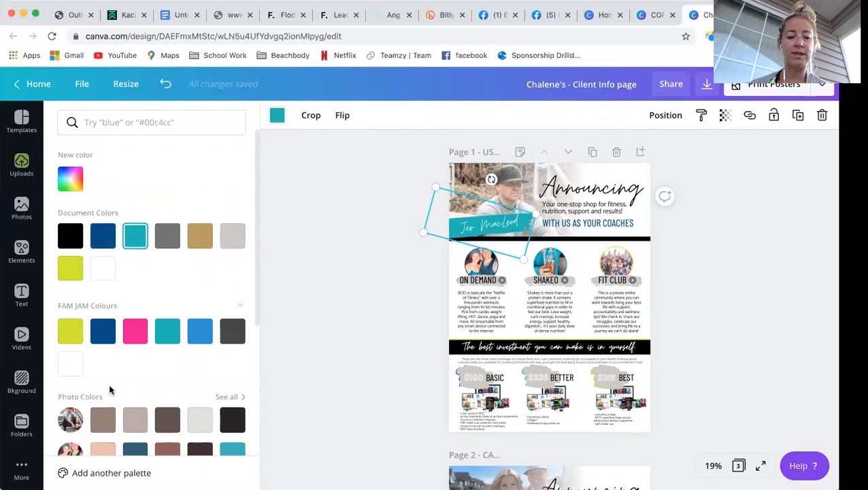
{"action": "scroll", "coordinate": [109, 383], "scroll_direction": "down", "scroll_amount": 3}
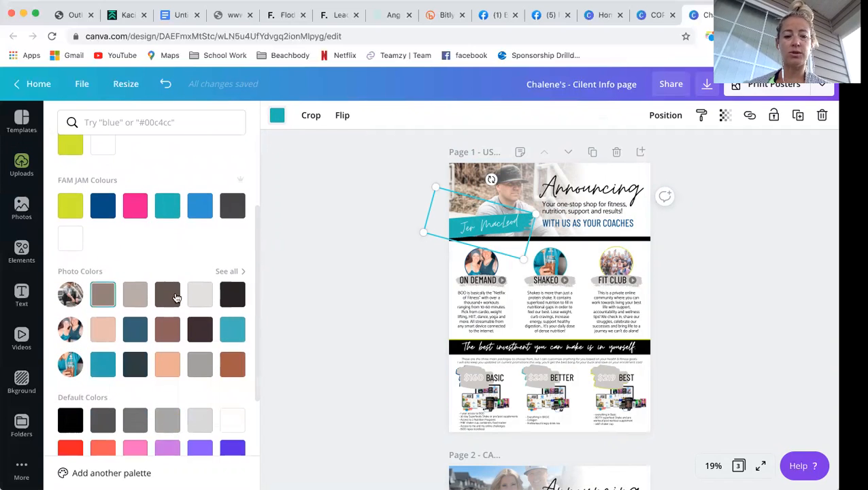
{"action": "scroll", "coordinate": [204, 303], "scroll_direction": "down", "scroll_amount": 1}
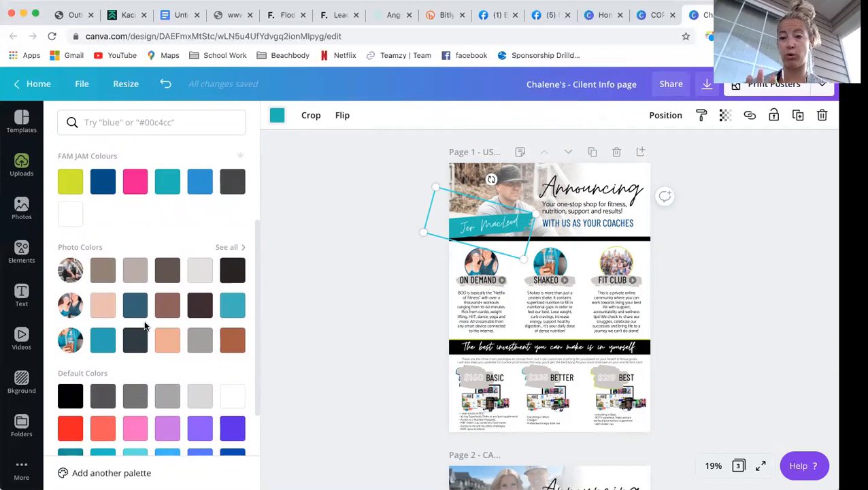
{"action": "scroll", "coordinate": [144, 326], "scroll_direction": "down", "scroll_amount": 2}
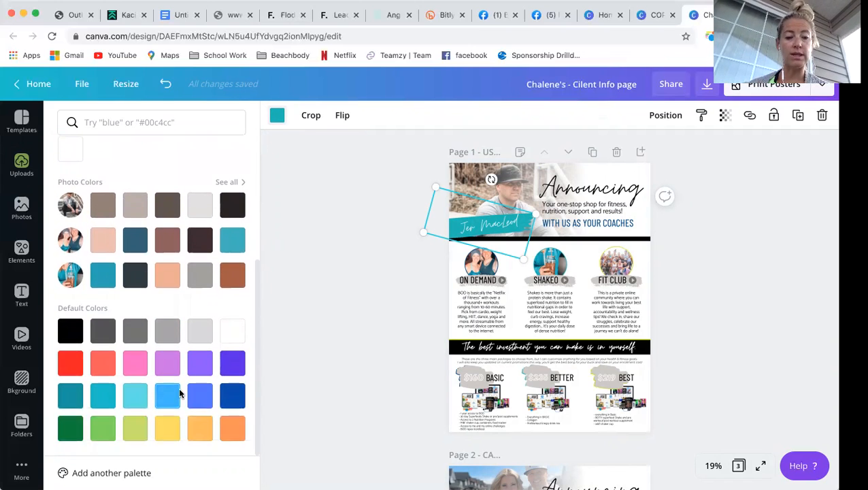
{"action": "scroll", "coordinate": [180, 394], "scroll_direction": "up", "scroll_amount": 5}
{"action": "scroll", "coordinate": [163, 340], "scroll_direction": "up", "scroll_amount": 1}
{"action": "left_click", "coordinate": [70, 179]}
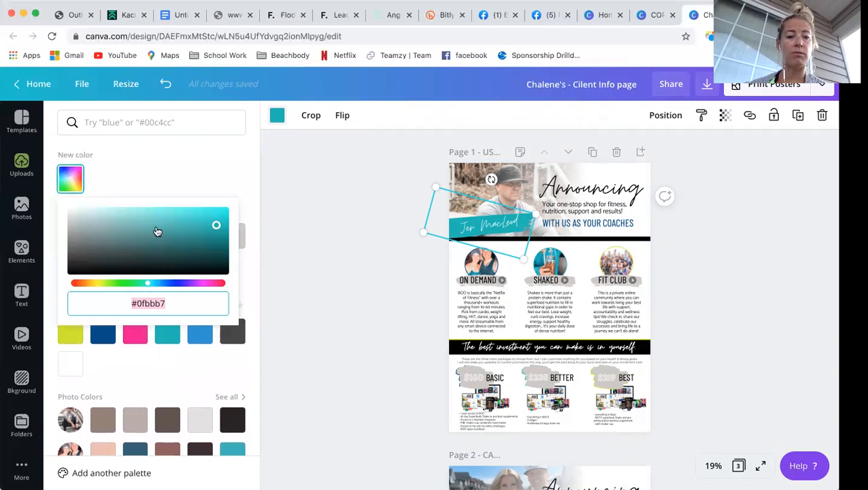
{"action": "left_click_drag", "start_coordinate": [147, 283], "coordinate": [181, 286]}
{"action": "left_click_drag", "start_coordinate": [217, 225], "coordinate": [179, 231]}
{"action": "left_click_drag", "start_coordinate": [179, 282], "coordinate": [171, 282]}
{"action": "left_click_drag", "start_coordinate": [178, 231], "coordinate": [9, 322]}
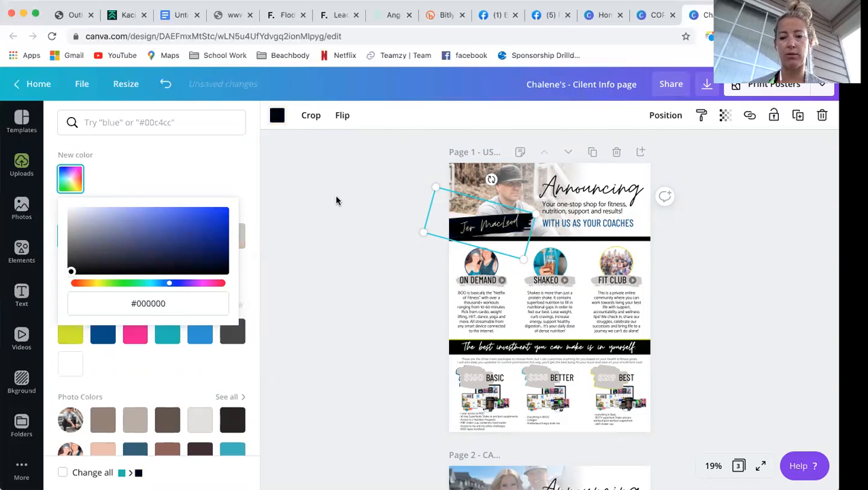
{"action": "left_click", "coordinate": [336, 199]}
- Try a grey text colour on the WITH US AS YOUR COACHES tagline
{"action": "left_click", "coordinate": [599, 224]}
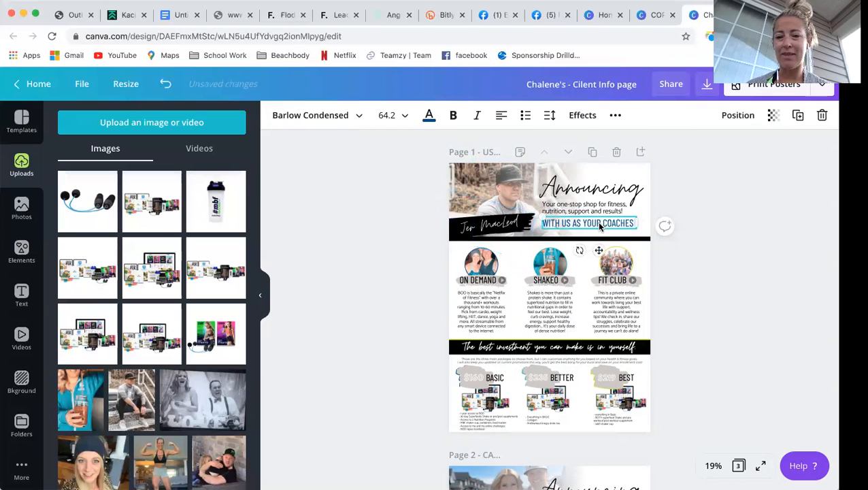
{"action": "left_click", "coordinate": [429, 115]}
{"action": "left_click", "coordinate": [165, 237]}
- Make the WITH US AS YOUR COACHES tagline teal
{"action": "left_click", "coordinate": [173, 332]}
{"action": "left_click", "coordinate": [302, 244]}
{"action": "scroll", "coordinate": [589, 315], "scroll_direction": "down", "scroll_amount": 1}
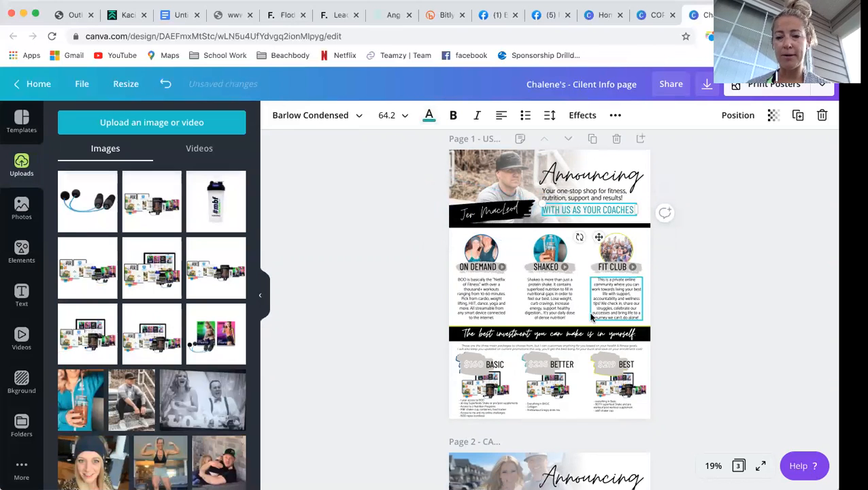
{"action": "scroll", "coordinate": [588, 312], "scroll_direction": "down", "scroll_amount": 1}
- Check the ON DEMAND, SHAKEO and FIT CLUB circle photos, then select the ON DEMAND play icon
{"action": "left_click", "coordinate": [486, 232]}
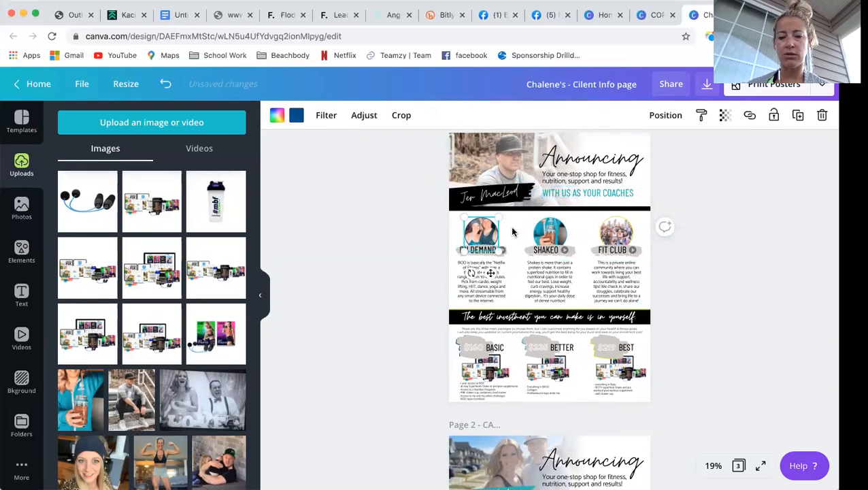
{"action": "left_click", "coordinate": [548, 231]}
{"action": "left_click", "coordinate": [624, 226]}
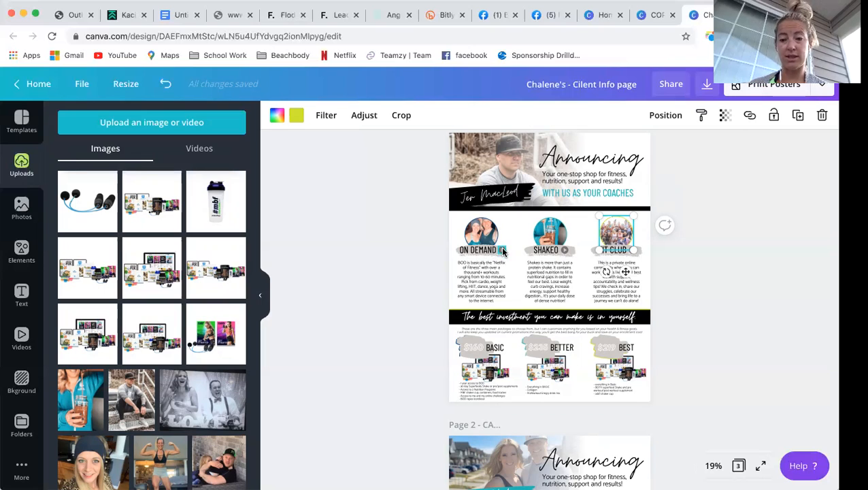
{"action": "left_click", "coordinate": [502, 248]}
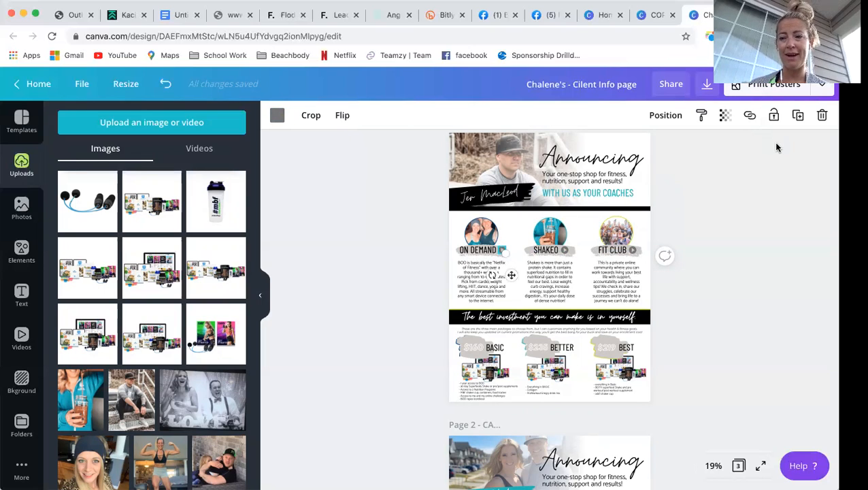
- Link the ON DEMAND play icon to its YouTube video
{"action": "left_click", "coordinate": [749, 117]}
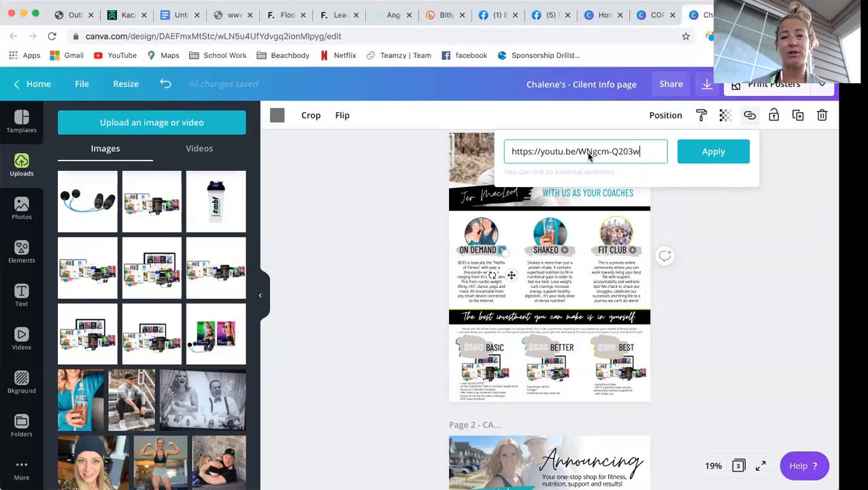
{"action": "triple_click", "coordinate": [589, 156]}
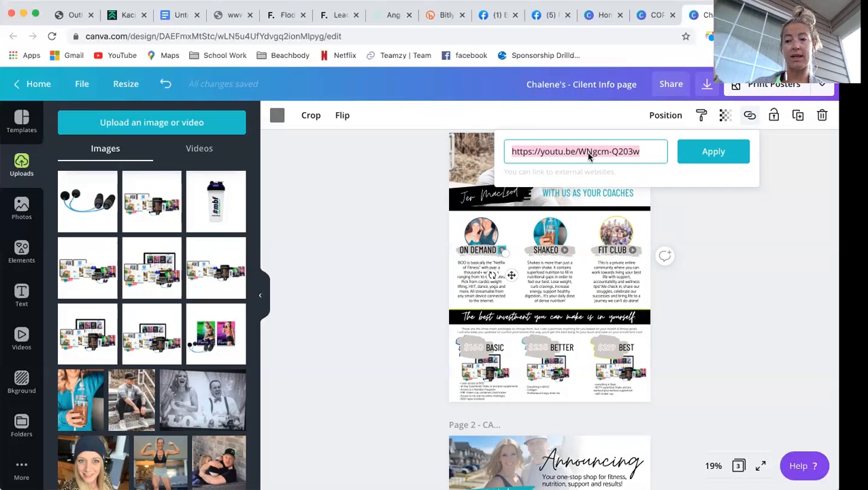
{"action": "left_click", "coordinate": [683, 151]}
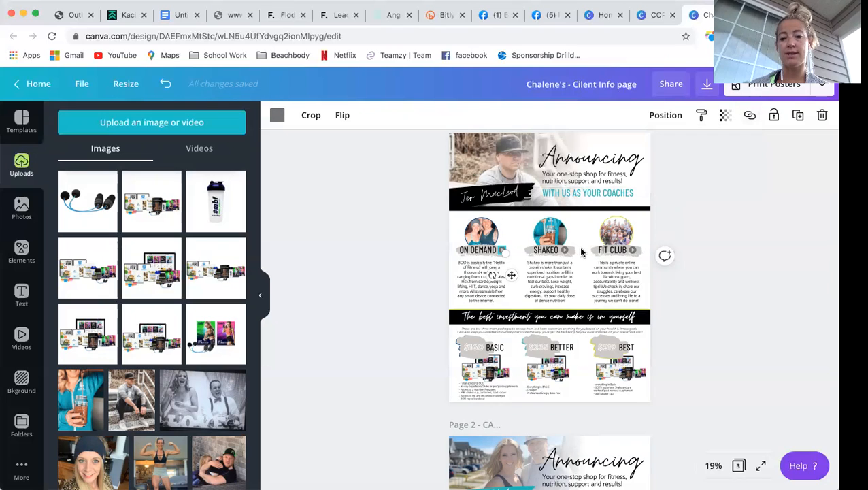
- Verify the Vimeo video links on the SHAKEO and FIT CLUB play icons
{"action": "left_click", "coordinate": [749, 115]}
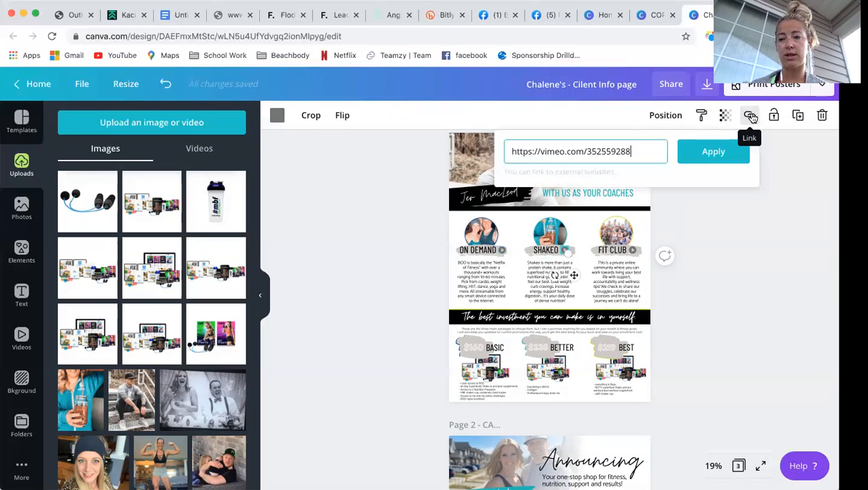
{"action": "left_click", "coordinate": [698, 289]}
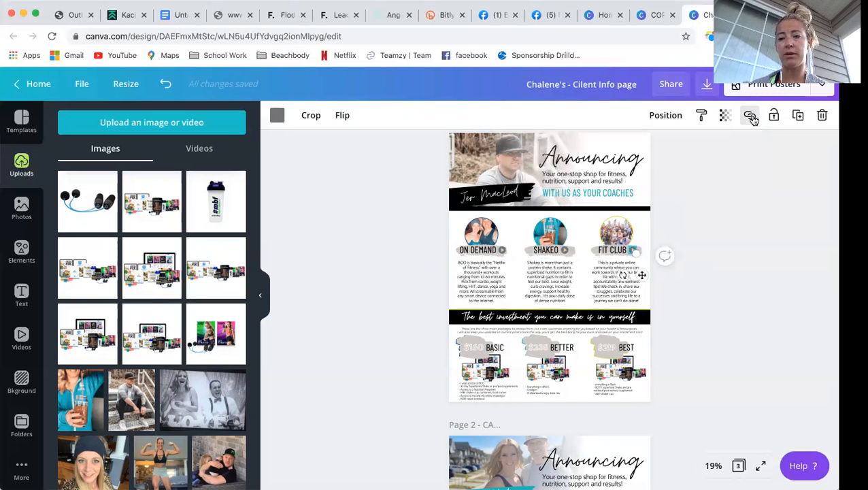
{"action": "left_click", "coordinate": [750, 118]}
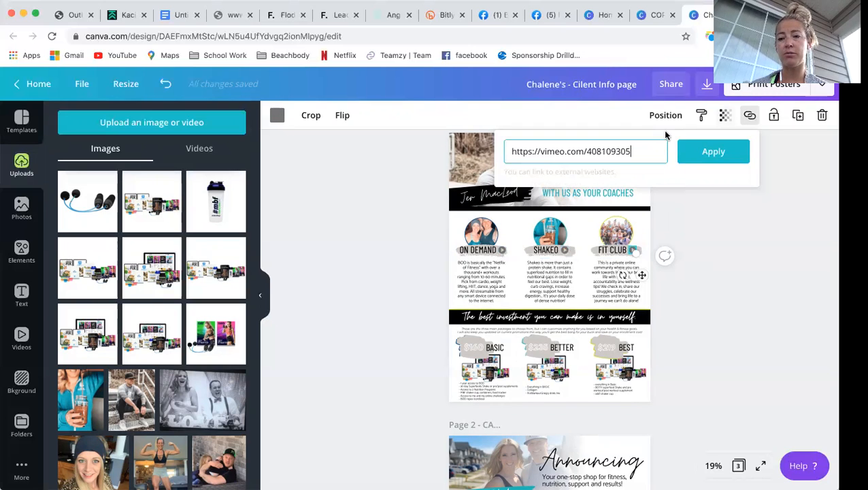
{"action": "left_click", "coordinate": [724, 317]}
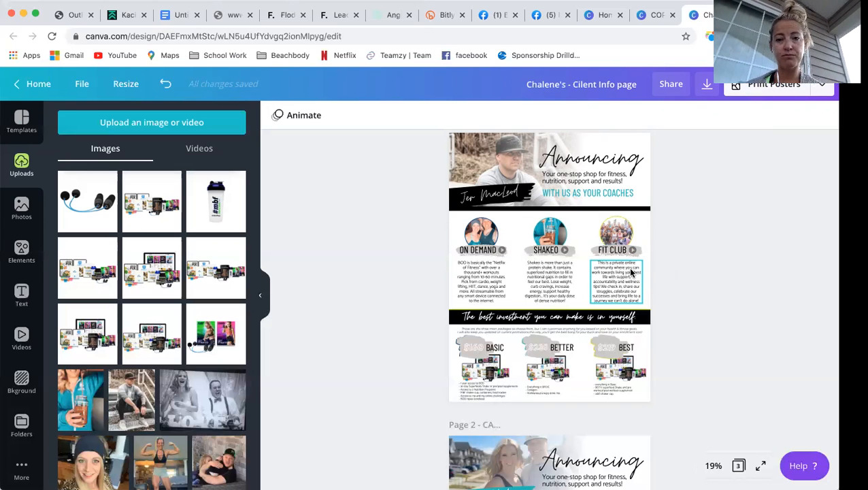
- Delete the package image under the BETTER heading in the page 1 pricing tiers
{"action": "scroll", "coordinate": [630, 329], "scroll_direction": "down", "scroll_amount": 2}
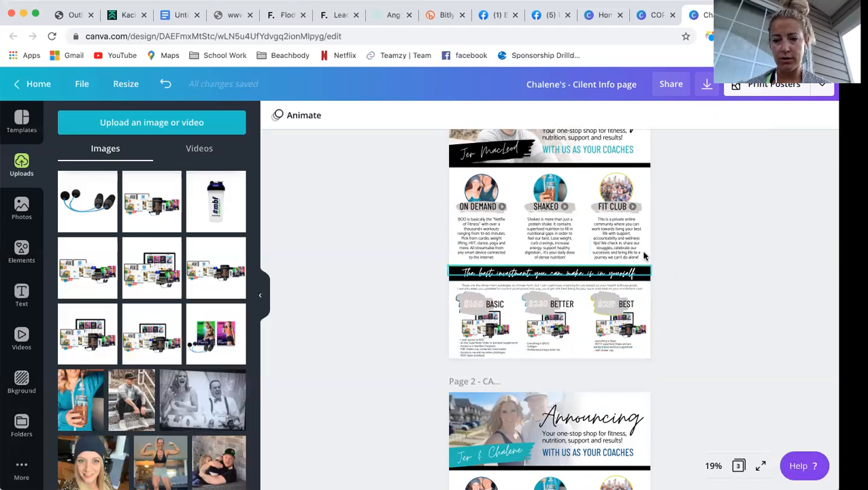
{"action": "left_click", "coordinate": [616, 172]}
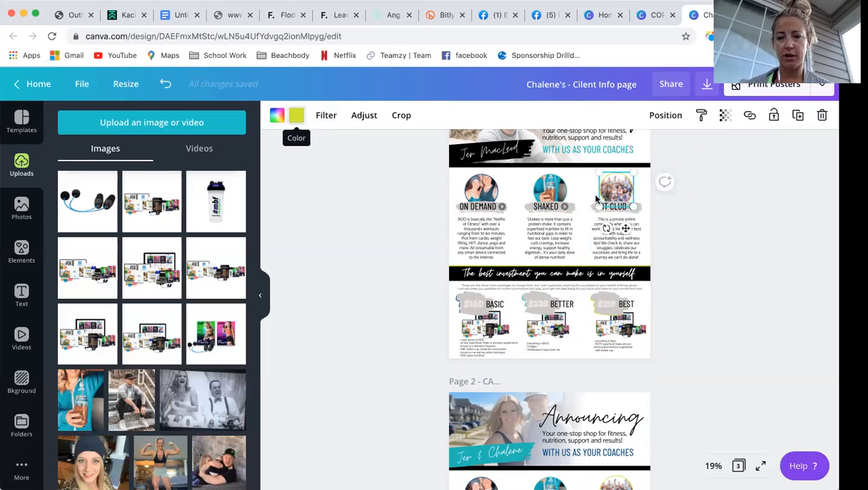
{"action": "left_click", "coordinate": [556, 179]}
{"action": "left_click", "coordinate": [484, 187]}
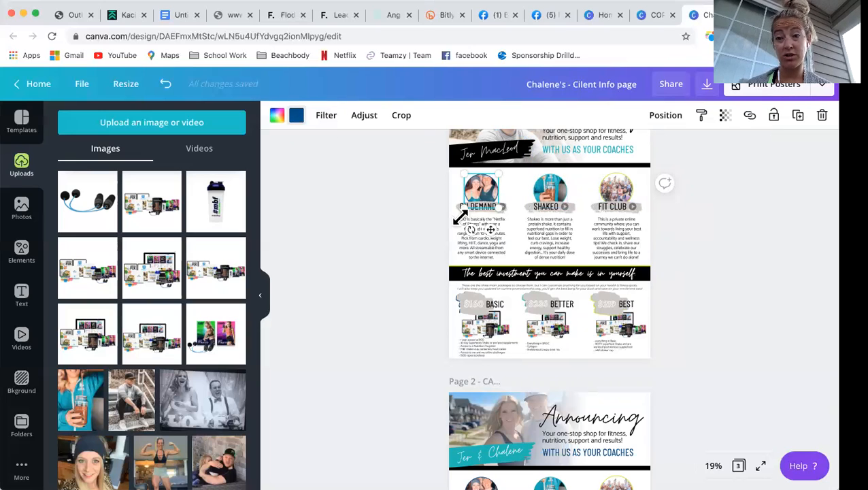
{"action": "scroll", "coordinate": [488, 259], "scroll_direction": "down", "scroll_amount": 1}
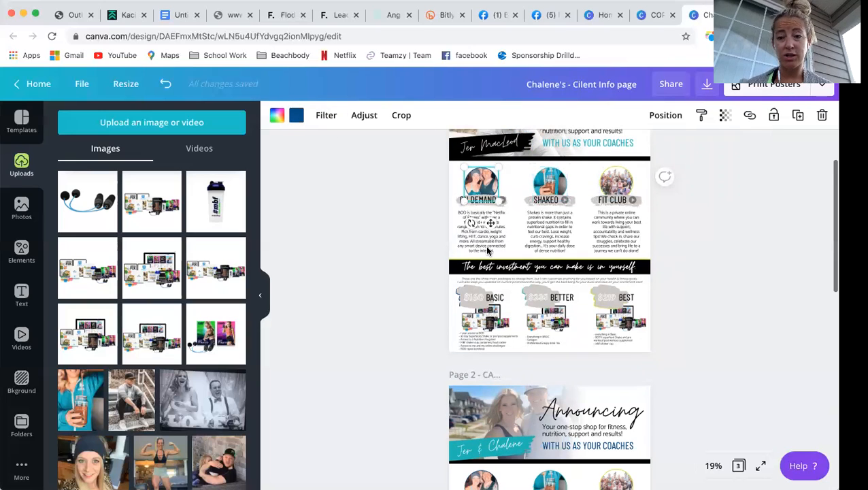
{"action": "scroll", "coordinate": [487, 250], "scroll_direction": "down", "scroll_amount": 3}
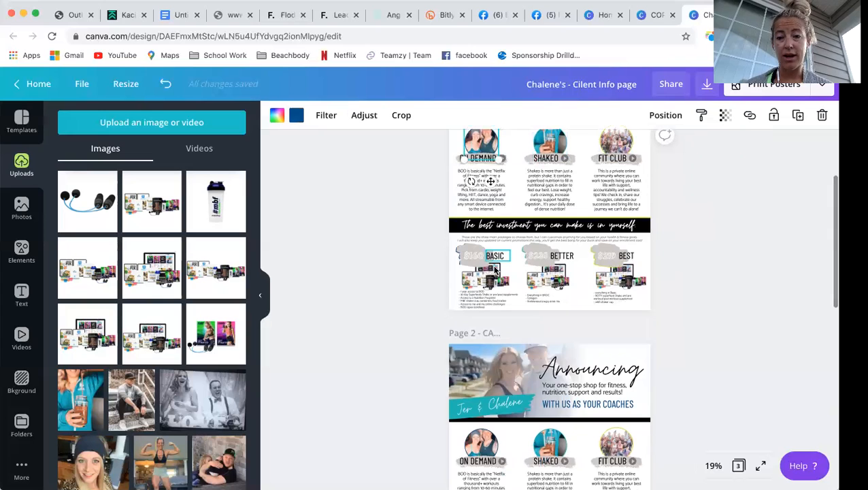
{"action": "scroll", "coordinate": [491, 270], "scroll_direction": "down", "scroll_amount": 1}
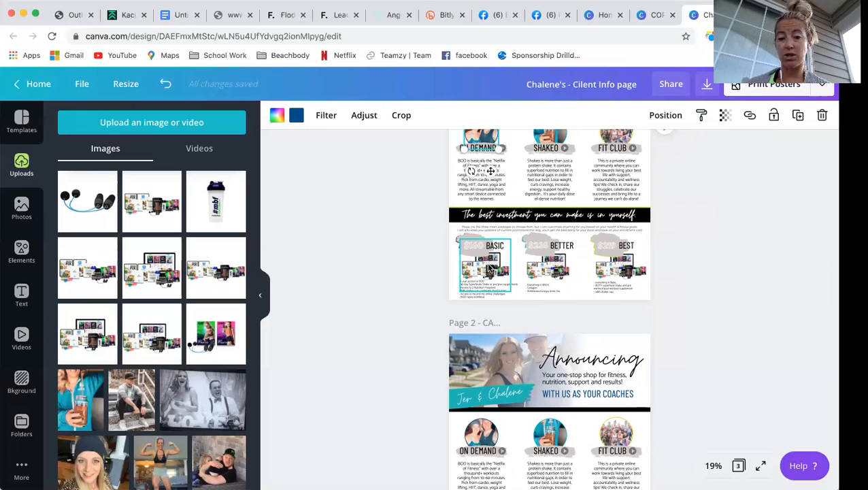
{"action": "left_click", "coordinate": [550, 271]}
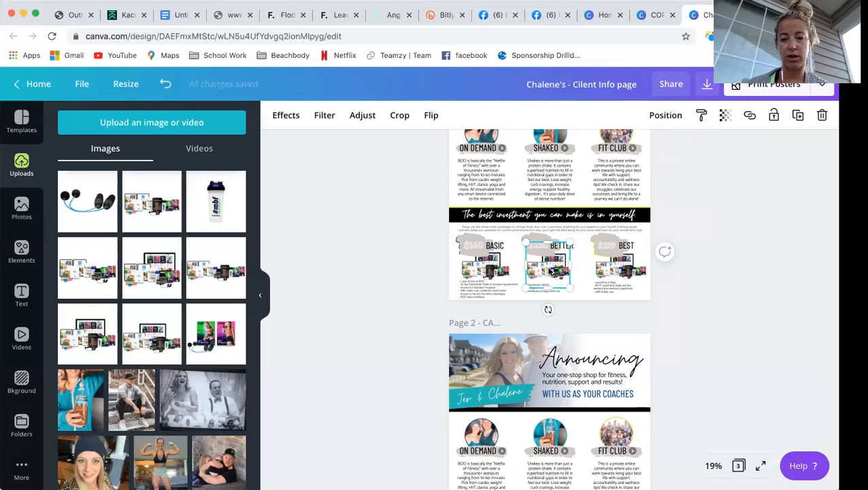
{"action": "key", "text": "Delete"}
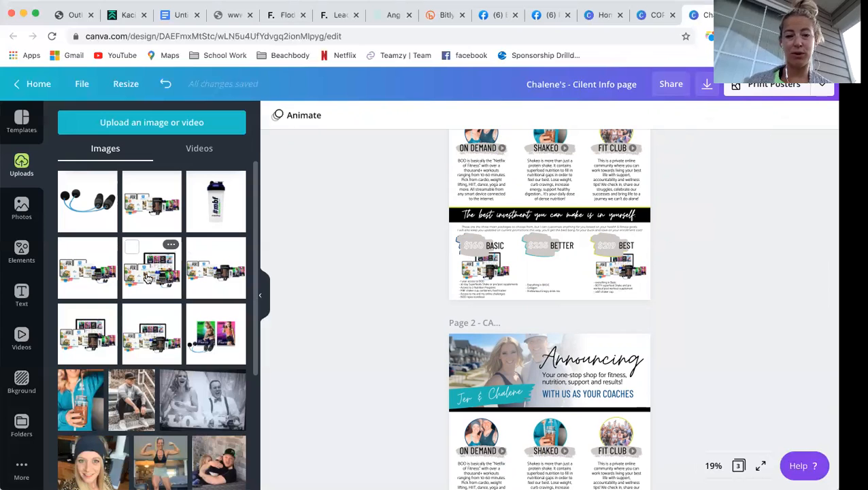
- Place an uploaded product bundle image on page 1, shrinking it to fit the BETTER pricing column
{"action": "left_click_drag", "start_coordinate": [146, 277], "coordinate": [601, 264]}
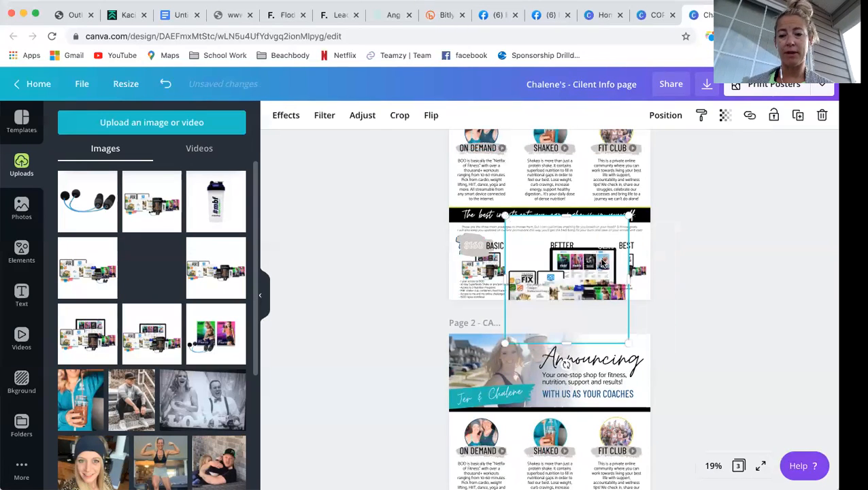
{"action": "left_click_drag", "start_coordinate": [626, 218], "coordinate": [577, 270]}
{"action": "left_click_drag", "start_coordinate": [559, 274], "coordinate": [515, 227]}
{"action": "left_click_drag", "start_coordinate": [533, 266], "coordinate": [543, 273]}
{"action": "left_click", "coordinate": [711, 289]}
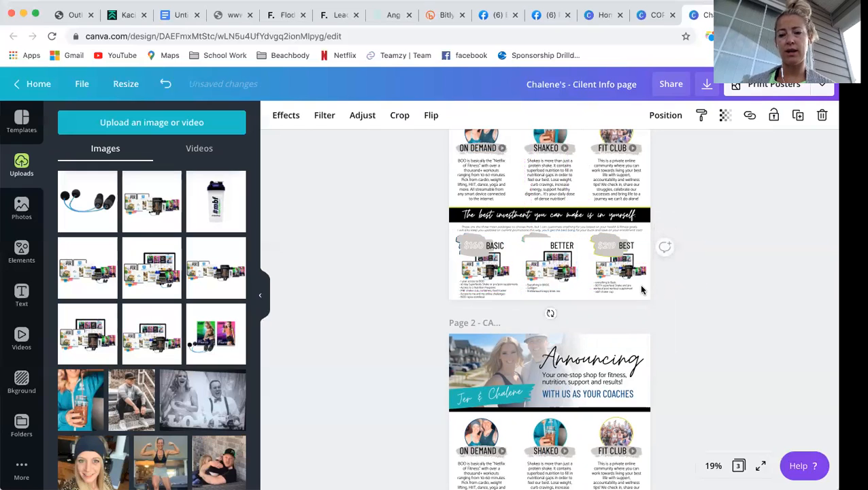
- Send the BETTER product image to the back, behind the other elements
{"action": "left_click", "coordinate": [550, 262]}
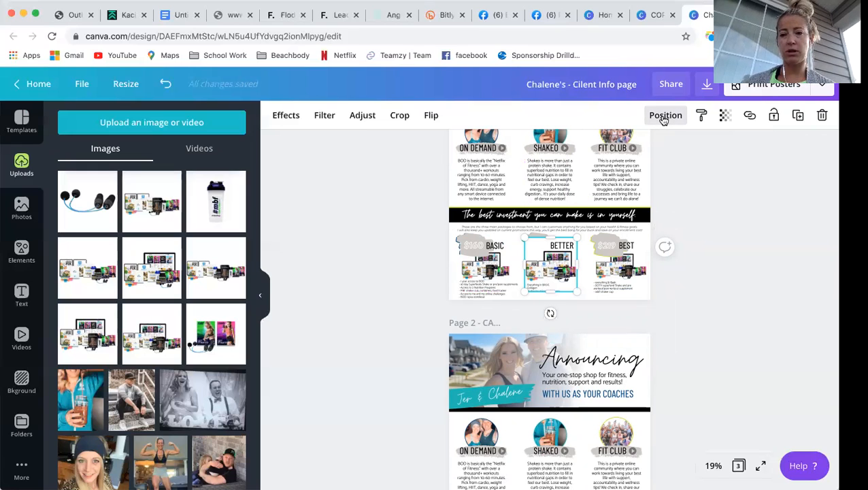
{"action": "left_click", "coordinate": [663, 117]}
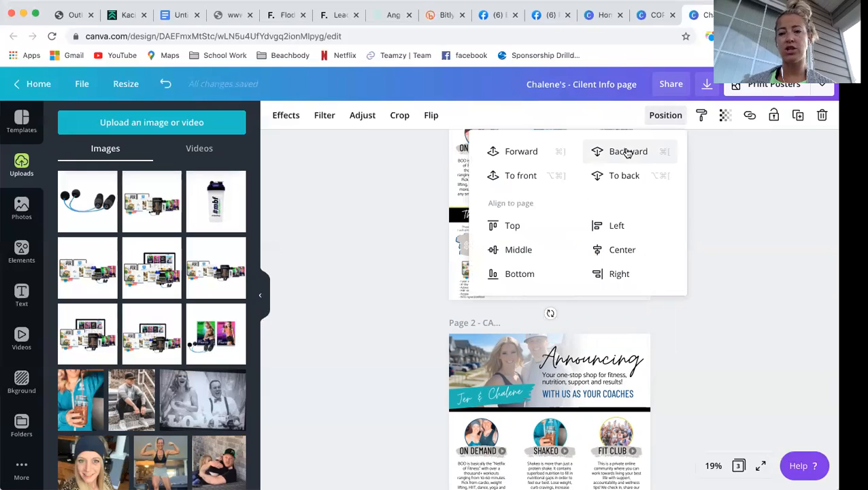
{"action": "left_click", "coordinate": [628, 178]}
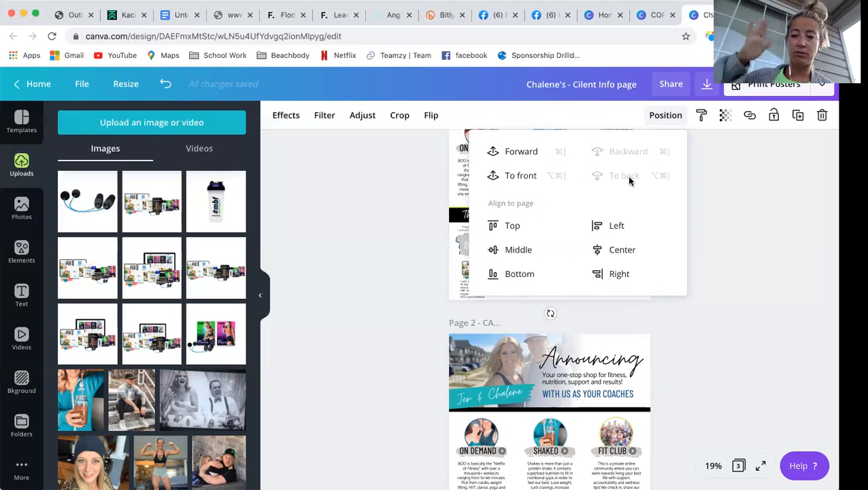
{"action": "left_click", "coordinate": [766, 287]}
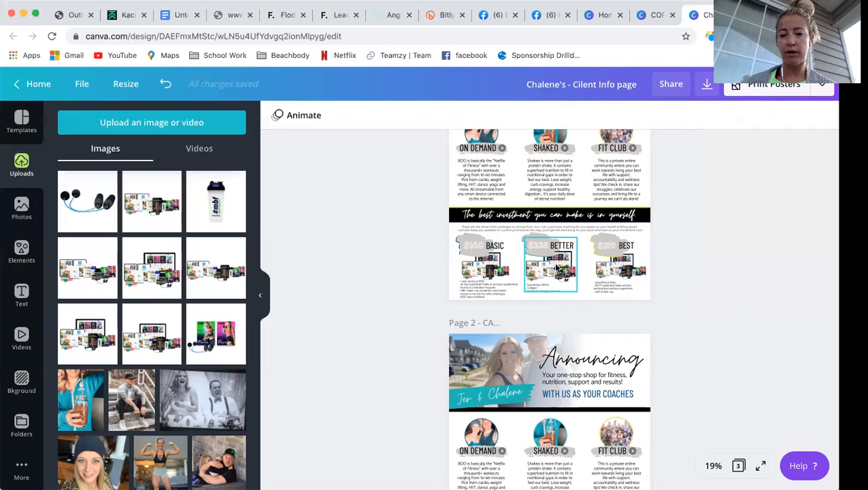
{"action": "scroll", "coordinate": [556, 268], "scroll_direction": "down", "scroll_amount": 1}
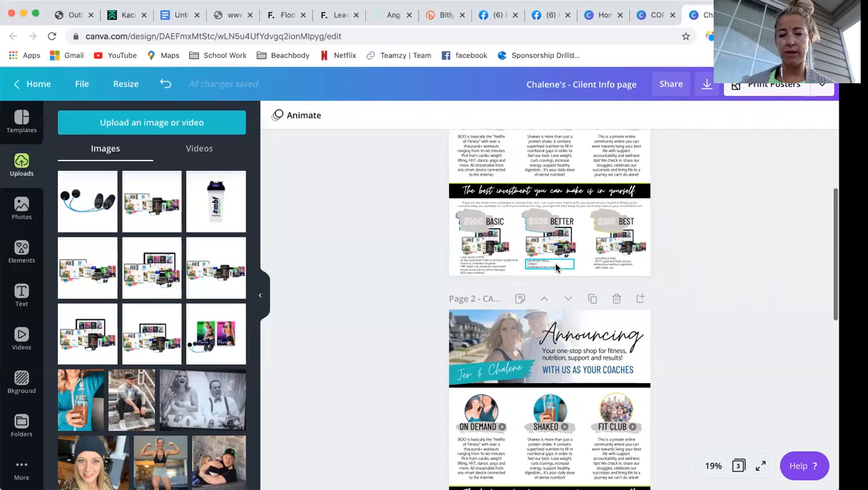
{"action": "left_click", "coordinate": [589, 222]}
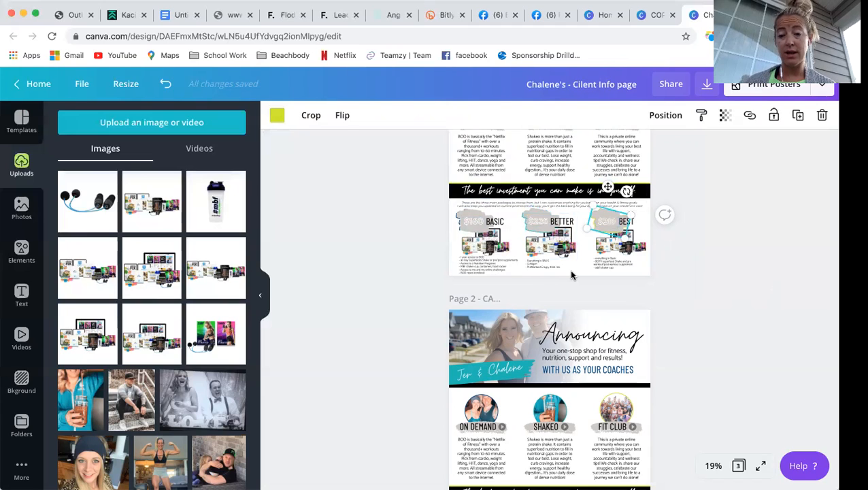
{"action": "scroll", "coordinate": [571, 274], "scroll_direction": "down", "scroll_amount": 3}
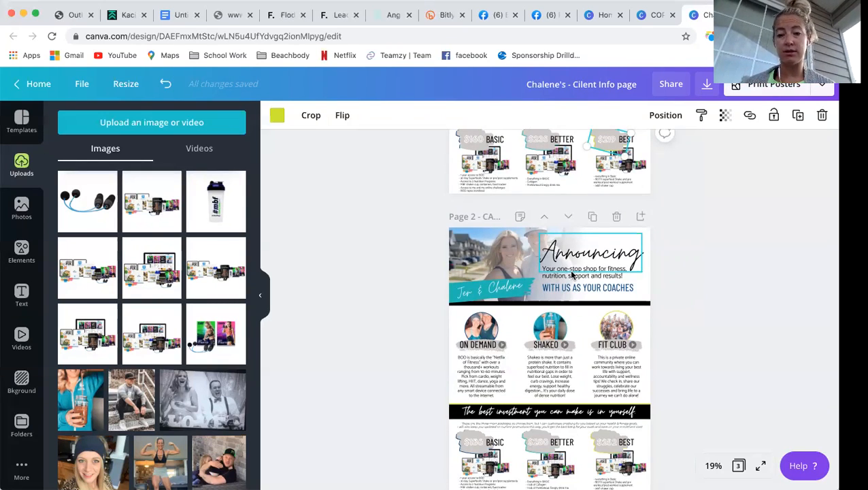
{"action": "scroll", "coordinate": [582, 233], "scroll_direction": "up", "scroll_amount": 3}
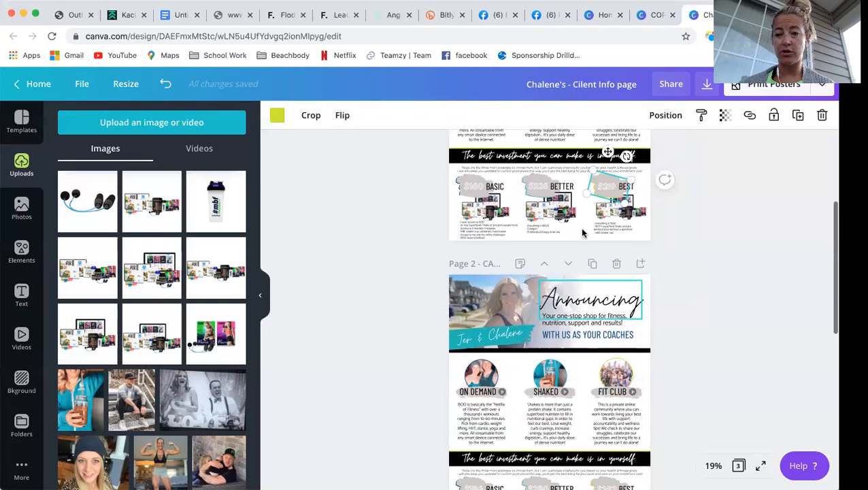
{"action": "scroll", "coordinate": [582, 233], "scroll_direction": "up", "scroll_amount": 3}
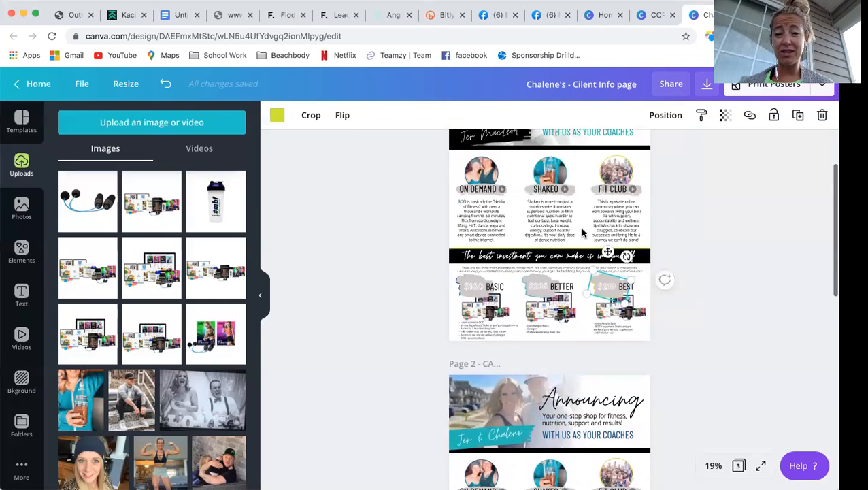
{"action": "scroll", "coordinate": [582, 233], "scroll_direction": "up", "scroll_amount": 2}
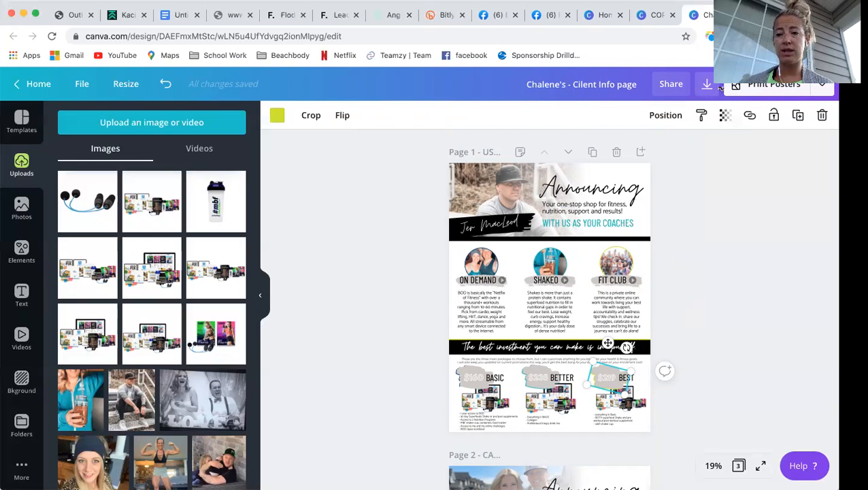
{"action": "left_click", "coordinate": [823, 87]}
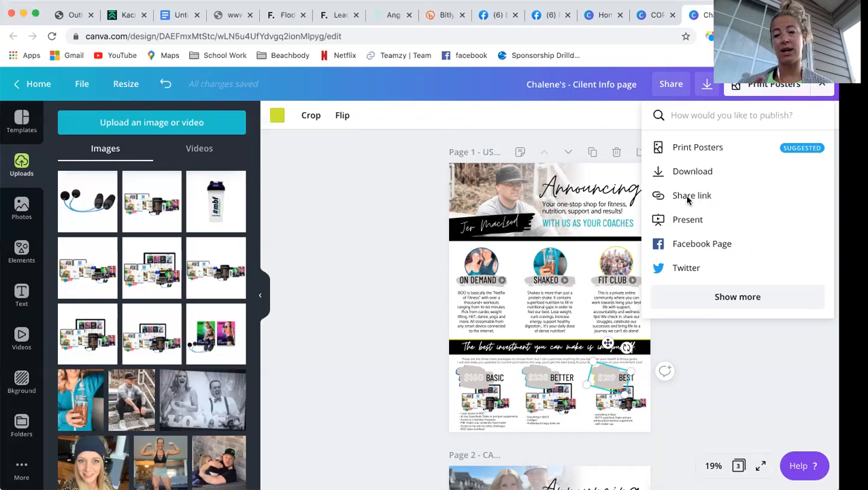
{"action": "left_click", "coordinate": [686, 172]}
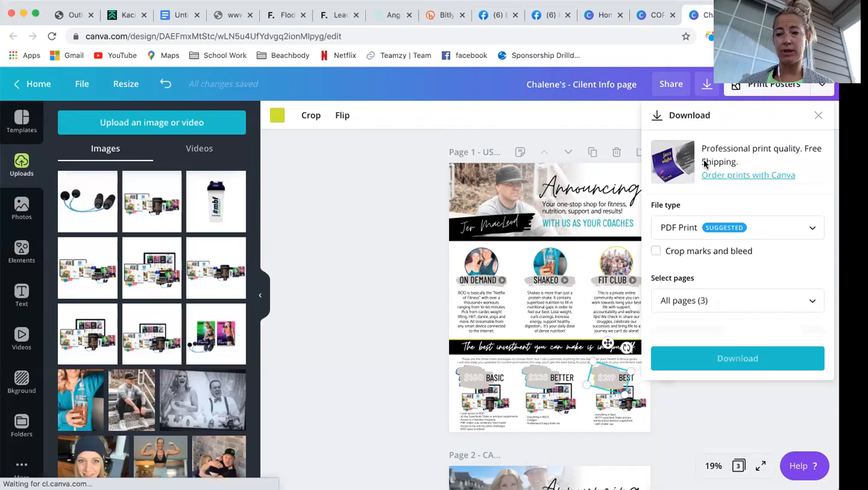
{"action": "left_click", "coordinate": [769, 231]}
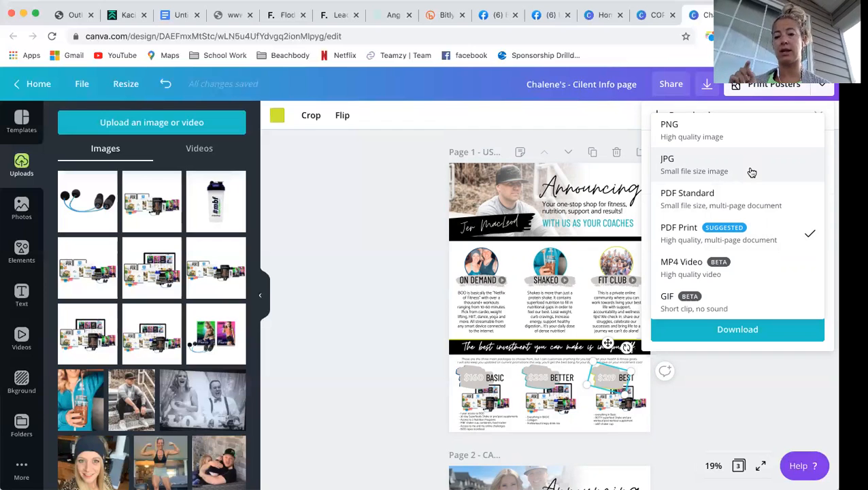
{"action": "left_click", "coordinate": [756, 235]}
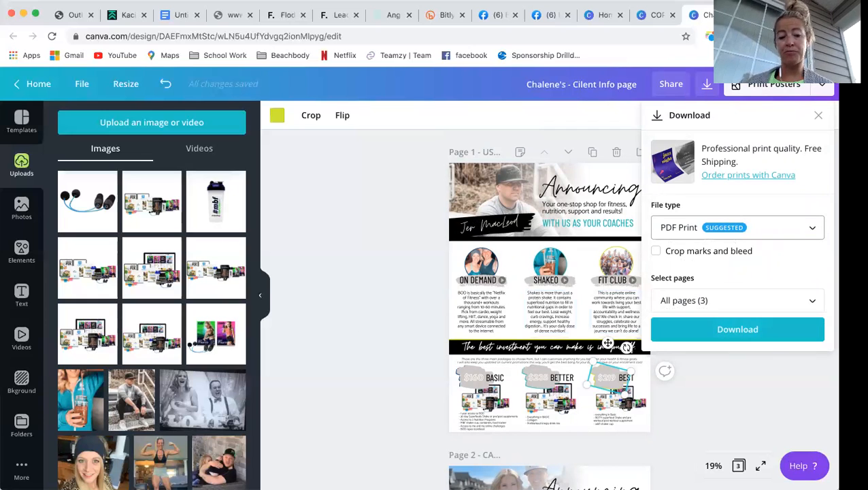
{"action": "left_click", "coordinate": [333, 207]}
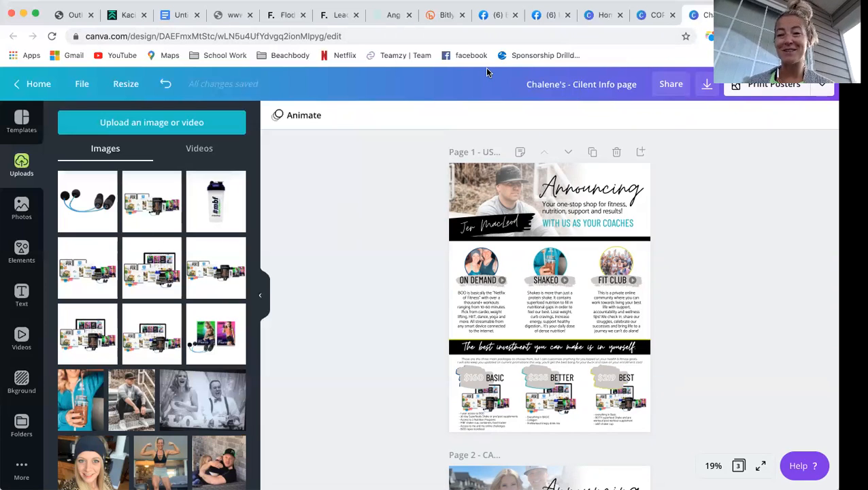
- Check the share settings, then switch to the COPY PDF for Potential Clients design
{"action": "left_click", "coordinate": [676, 89]}
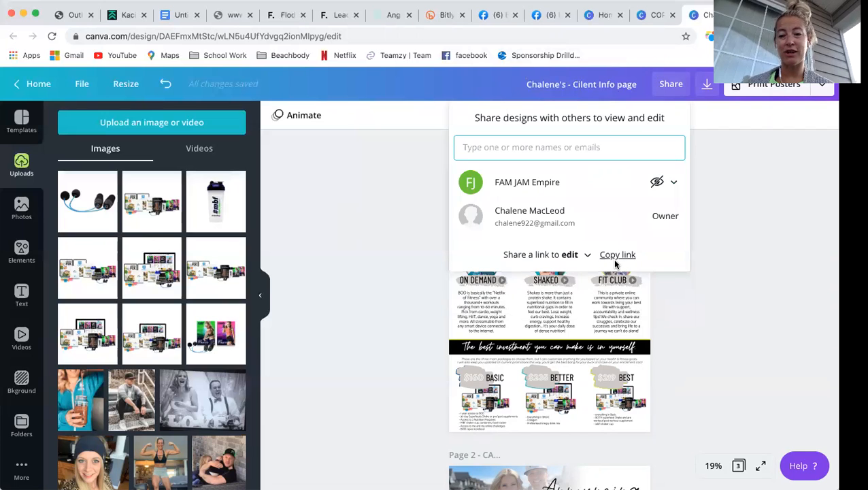
{"action": "left_click", "coordinate": [382, 207]}
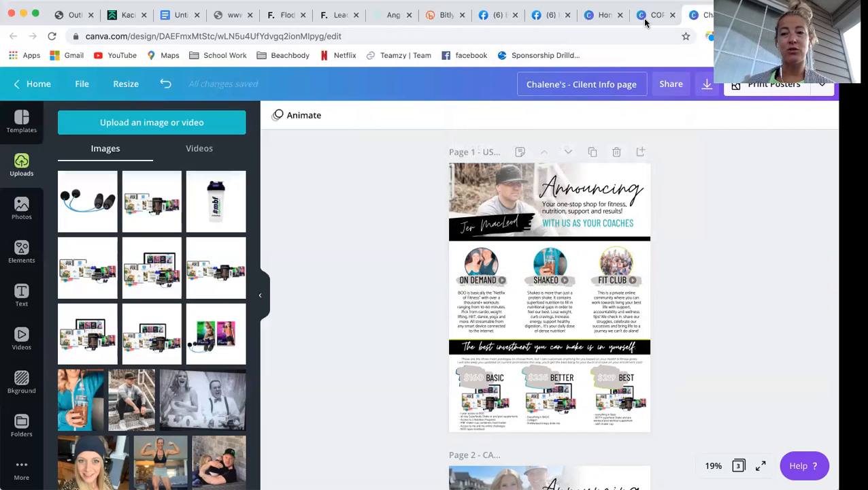
{"action": "left_click", "coordinate": [646, 15]}
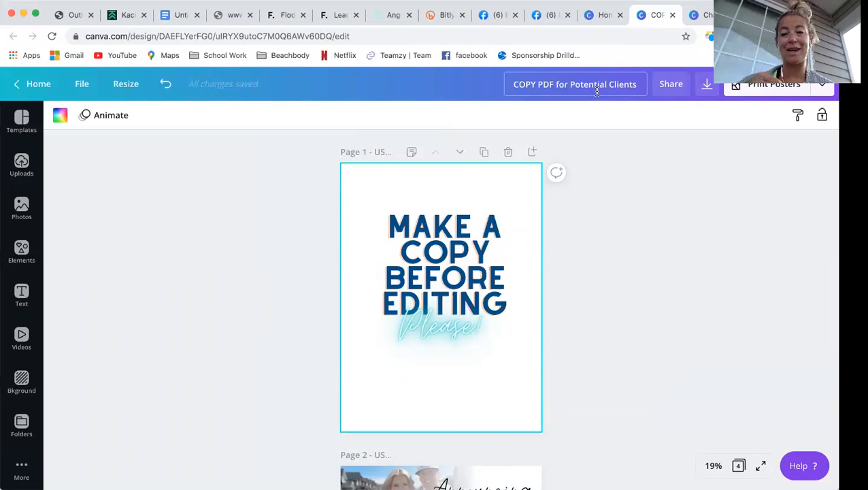
{"action": "left_click", "coordinate": [82, 83]}
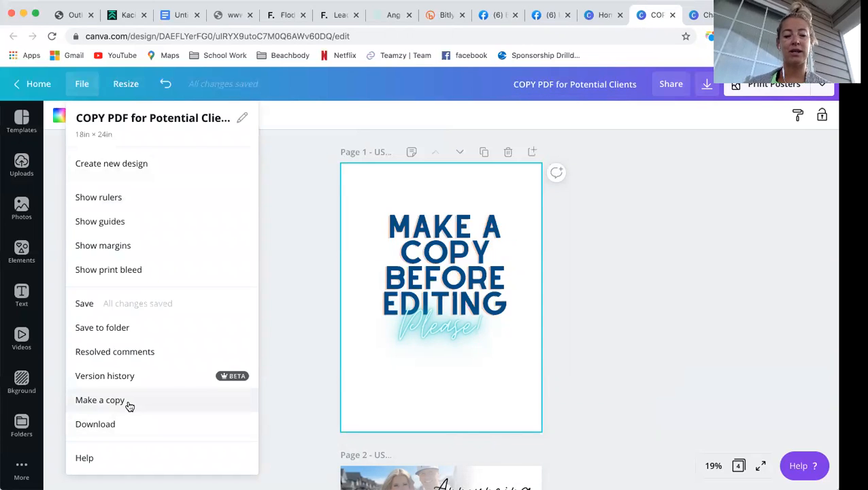
{"action": "left_click", "coordinate": [307, 313]}
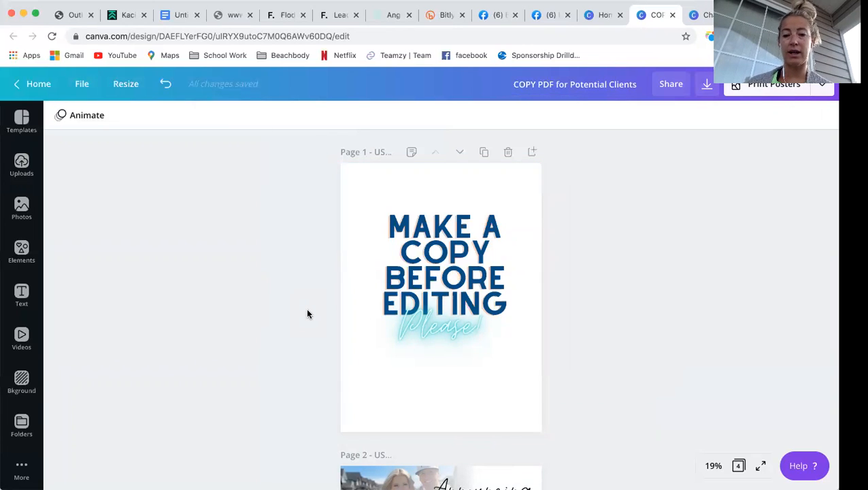
{"action": "scroll", "coordinate": [307, 314], "scroll_direction": "down", "scroll_amount": 12}
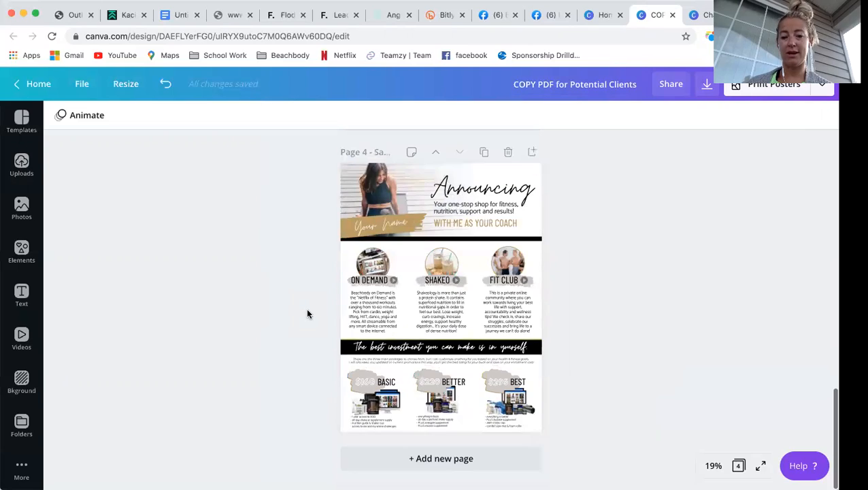